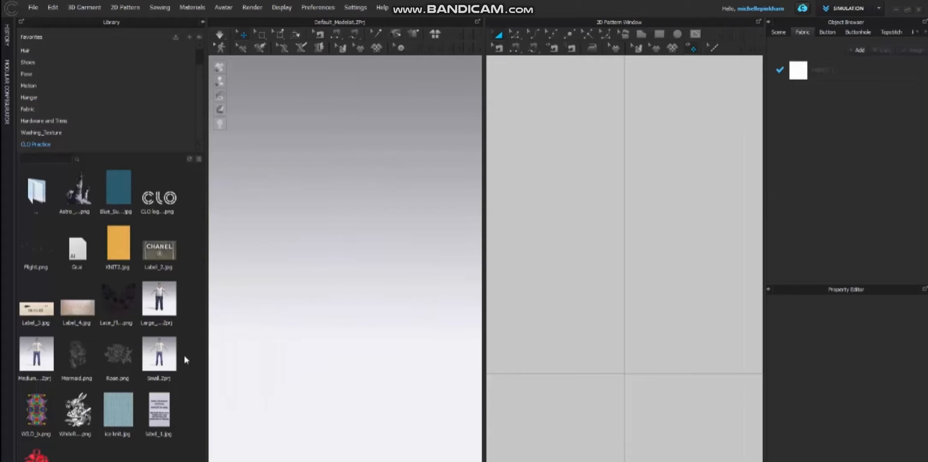
- Open the Small.Zprj project from the CLO Practice folder
{"action": "mouse_move", "coordinate": [95, 192]}
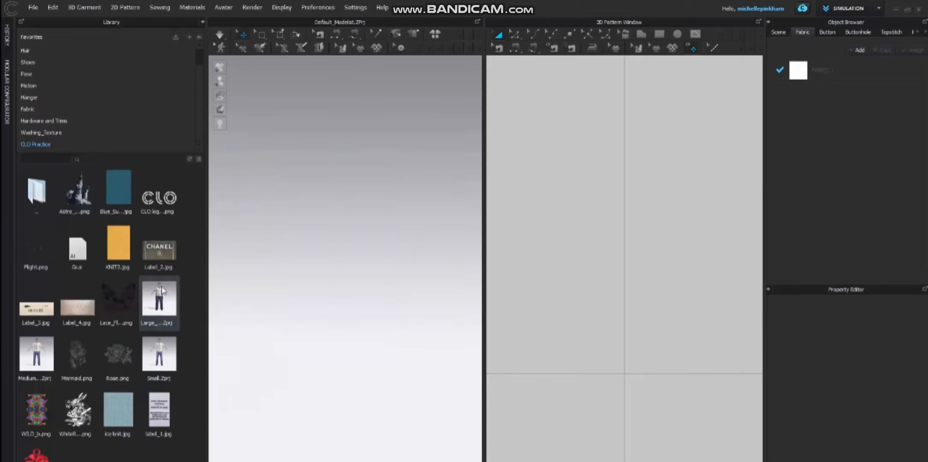
{"action": "mouse_move", "coordinate": [165, 296]}
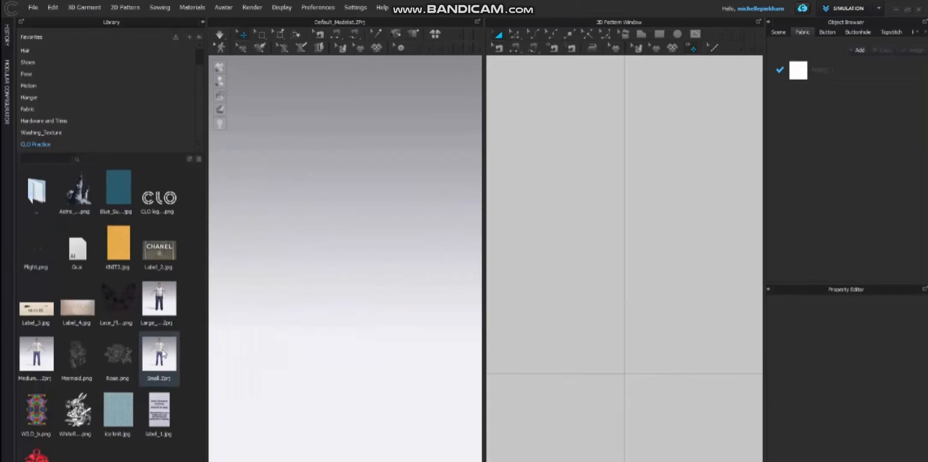
{"action": "mouse_move", "coordinate": [164, 353]}
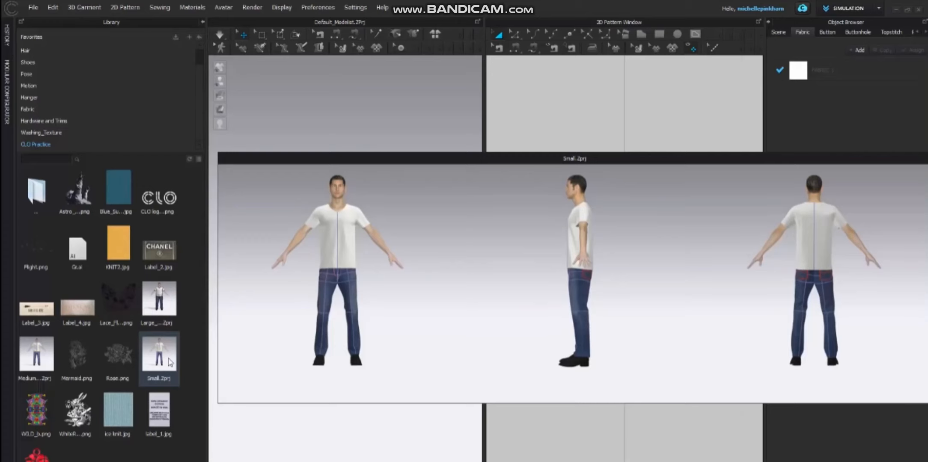
{"action": "double_click", "coordinate": [171, 362]}
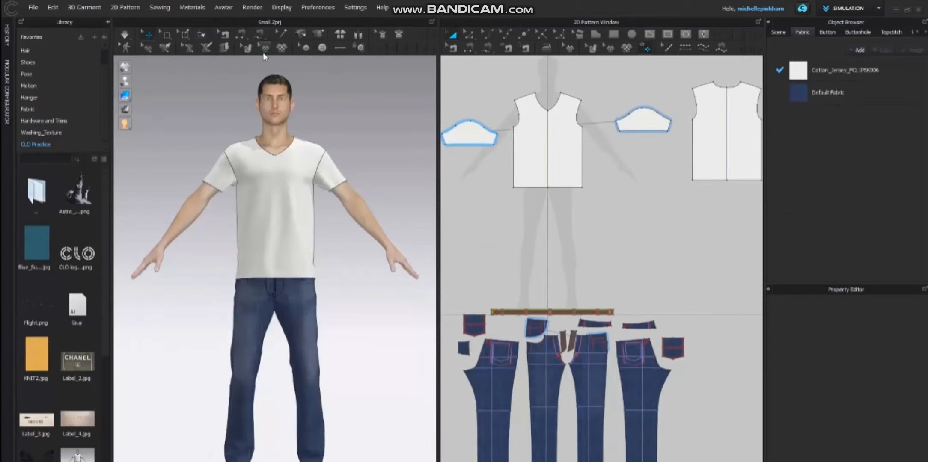
{"action": "left_click", "coordinate": [265, 48]}
{"action": "left_click", "coordinate": [281, 49]}
{"action": "left_click", "coordinate": [280, 50]}
{"action": "left_click", "coordinate": [612, 48]}
{"action": "left_click", "coordinate": [626, 49]}
{"action": "left_click", "coordinate": [627, 48]}
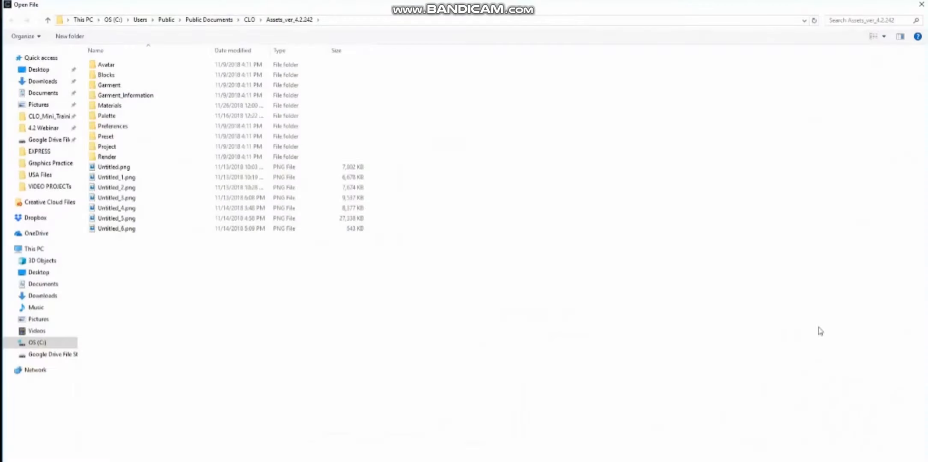
{"action": "key", "text": "Escape"}
- Add the Astro_Reach PNG as a graphic on the T-shirt's front at its default size of 13.887 in
{"action": "left_click_drag", "start_coordinate": [437, 131], "coordinate": [466, 144]}
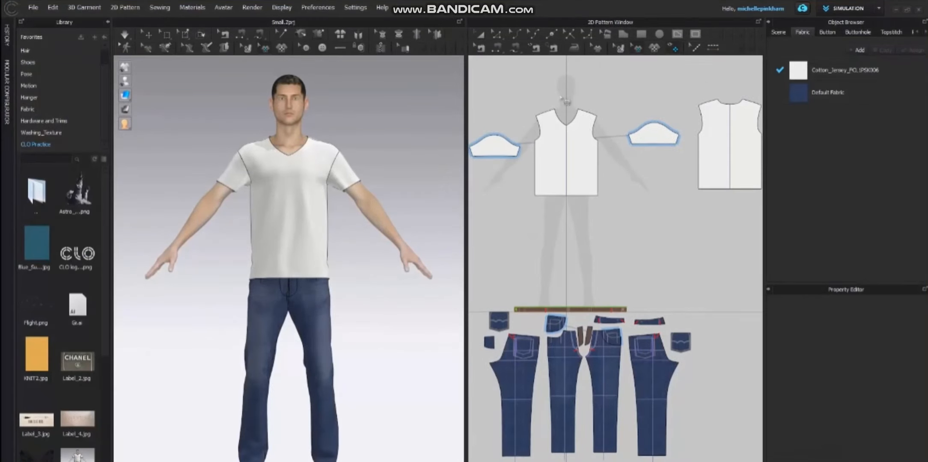
{"action": "left_click_drag", "start_coordinate": [111, 236], "coordinate": [178, 264]}
{"action": "mouse_move", "coordinate": [79, 205]}
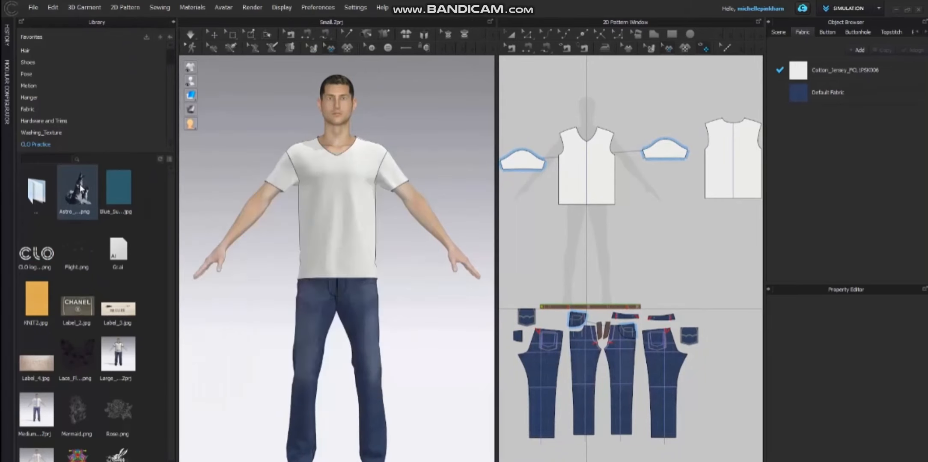
{"action": "right_click", "coordinate": [81, 189]}
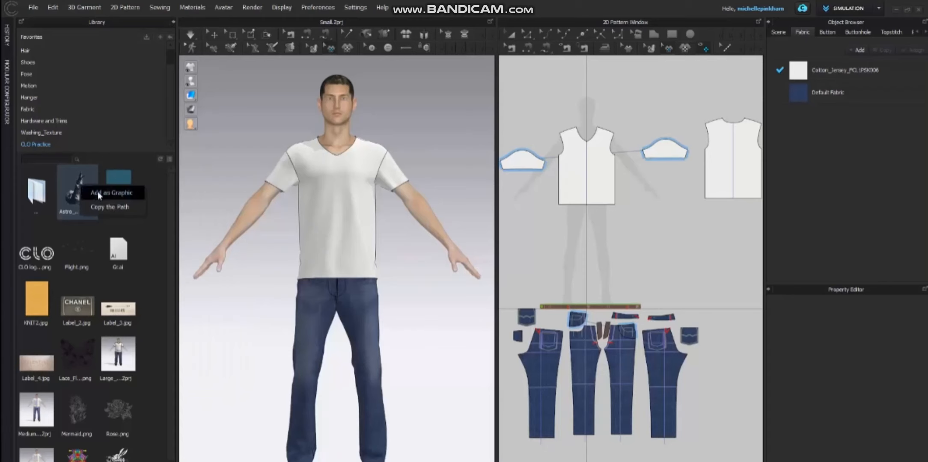
{"action": "left_click", "coordinate": [98, 192]}
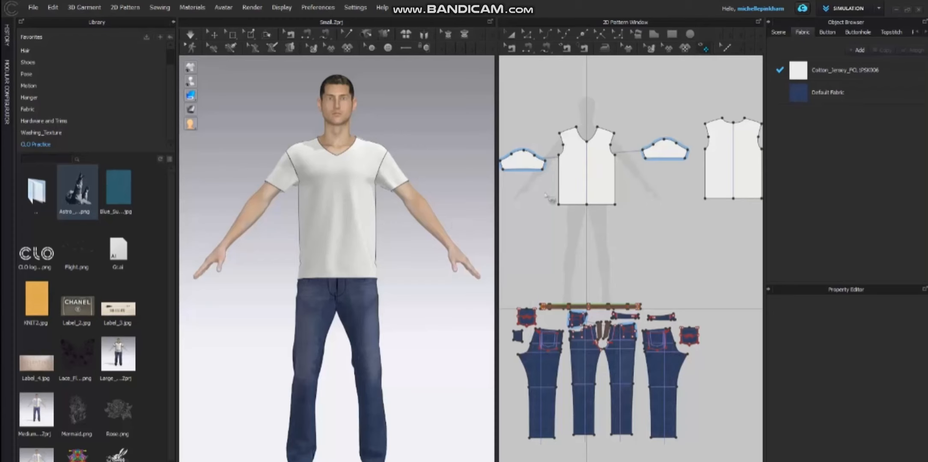
{"action": "left_click", "coordinate": [337, 212]}
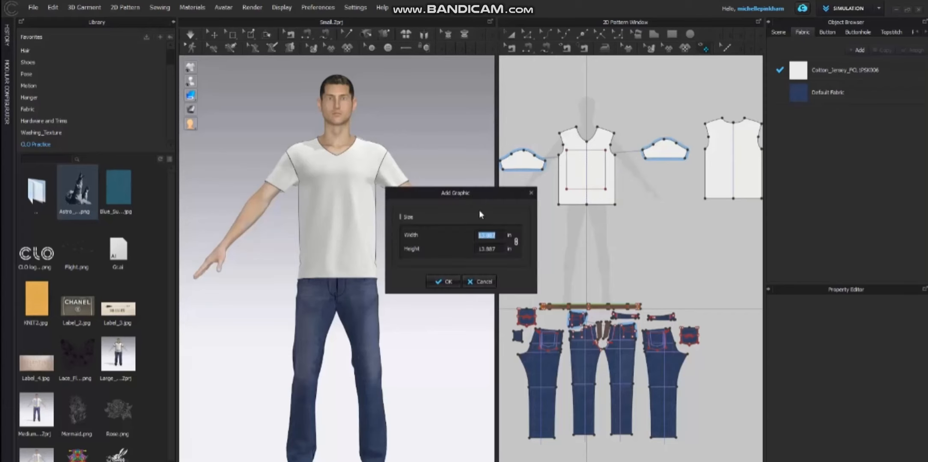
{"action": "left_click_drag", "start_coordinate": [480, 188], "coordinate": [514, 91]}
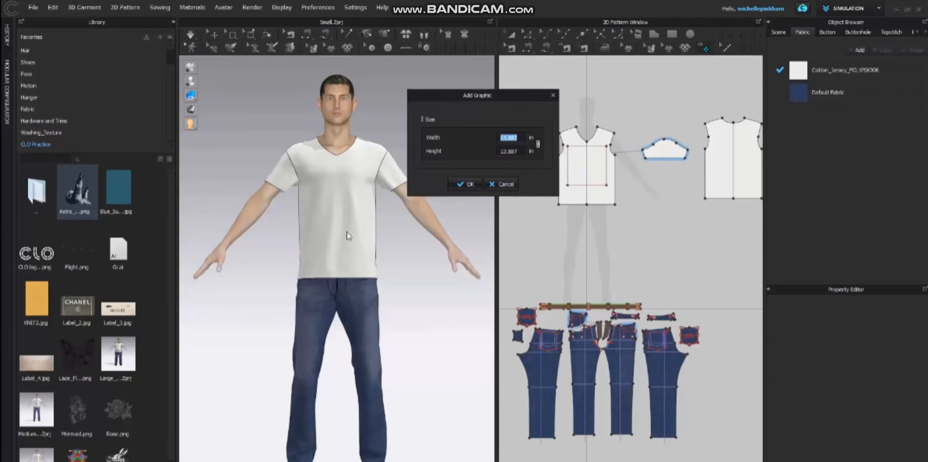
{"action": "left_click_drag", "start_coordinate": [429, 94], "coordinate": [425, 72]}
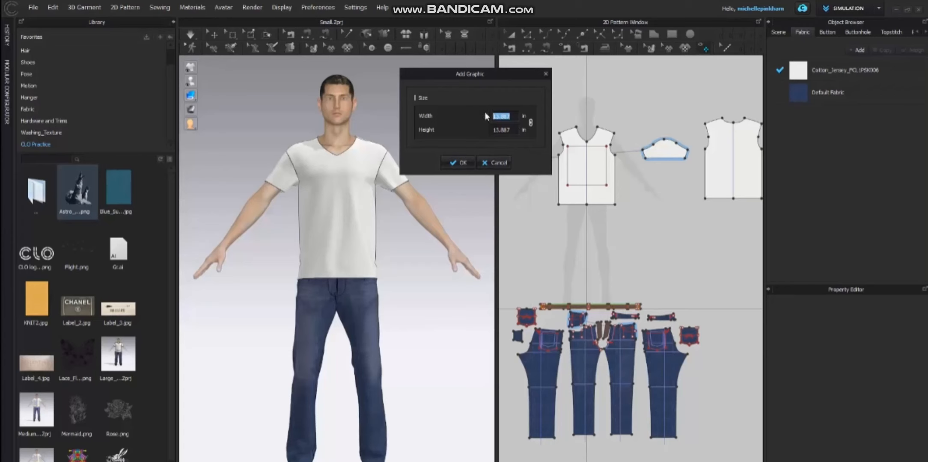
{"action": "left_click", "coordinate": [463, 164]}
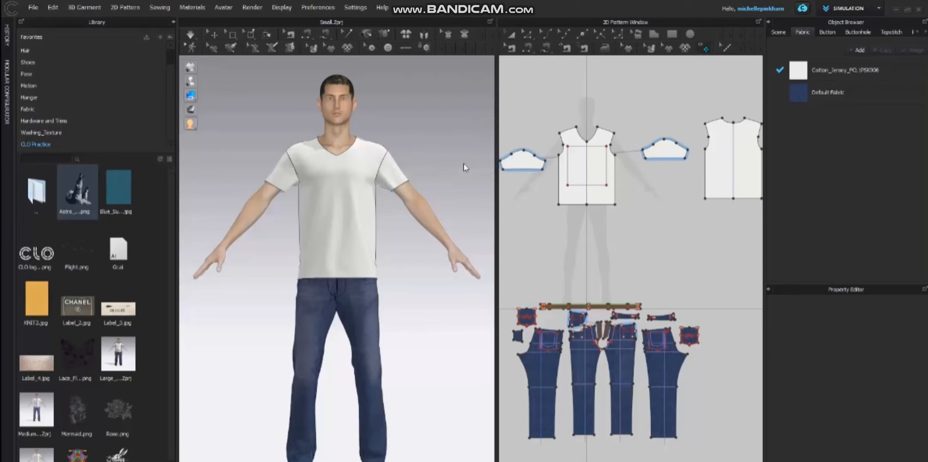
{"action": "left_click", "coordinate": [464, 167]}
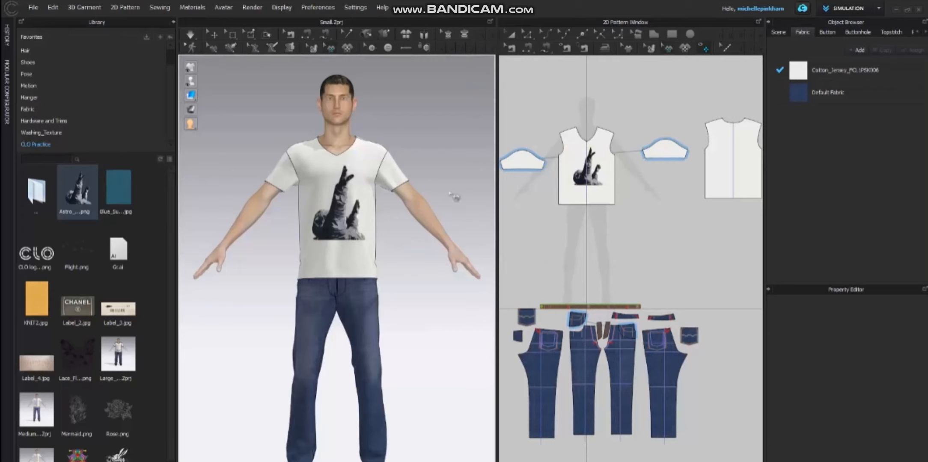
- Delete the Astro_Reach graphic from the T-shirt's front using Transform Graphic
{"action": "left_click", "coordinate": [328, 47]}
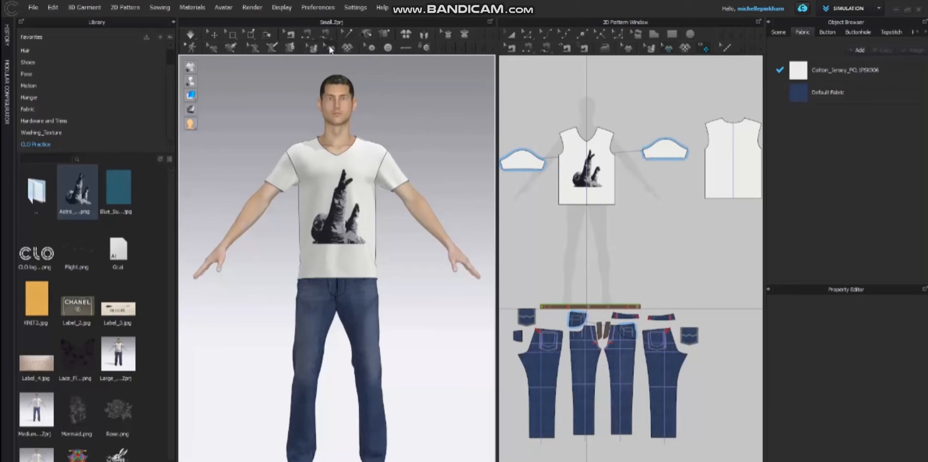
{"action": "left_click", "coordinate": [343, 230]}
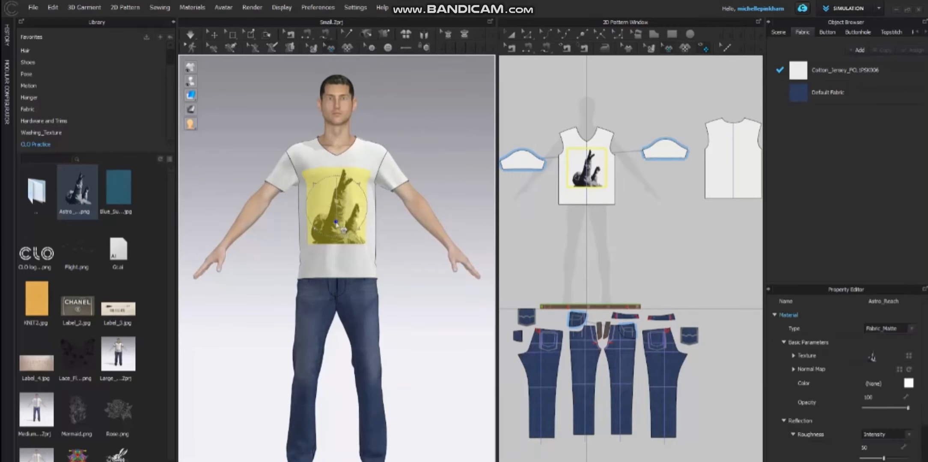
{"action": "key", "text": "Delete"}
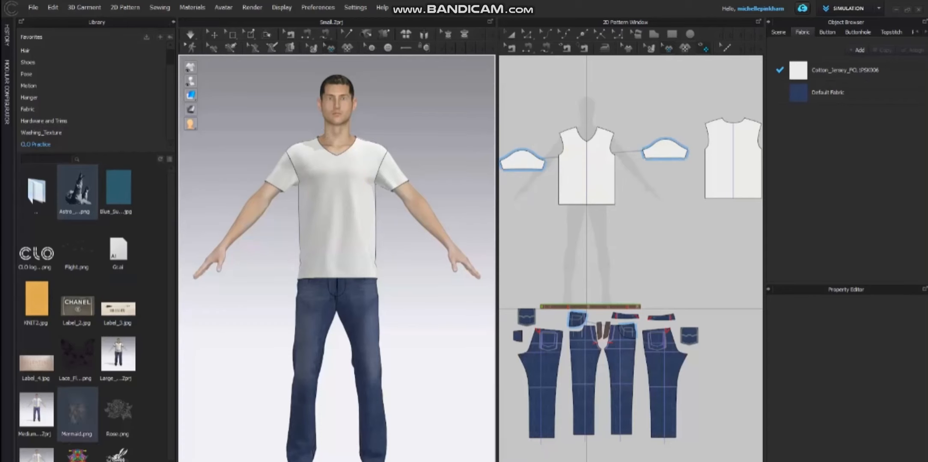
- Place the red heart PNG from the Graphics Practice folder on the front pattern piece, about 6.9 in wide and high
{"action": "mouse_move", "coordinate": [119, 453]}
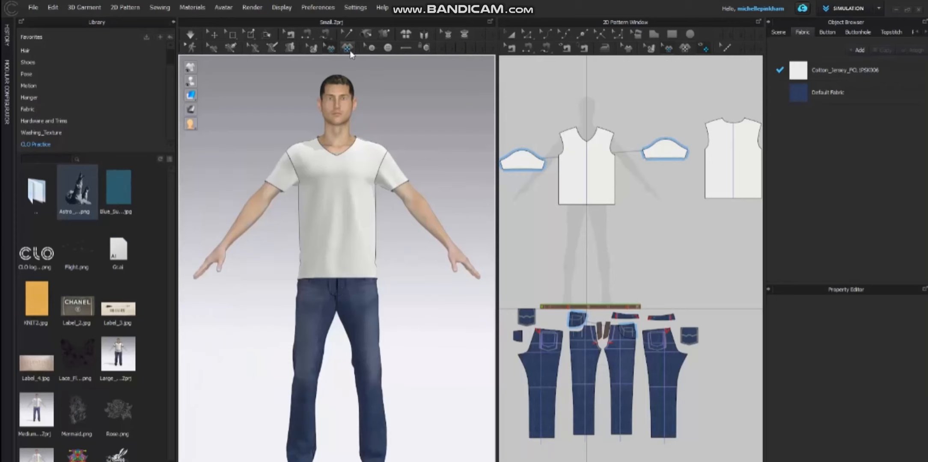
{"action": "left_click", "coordinate": [686, 48]}
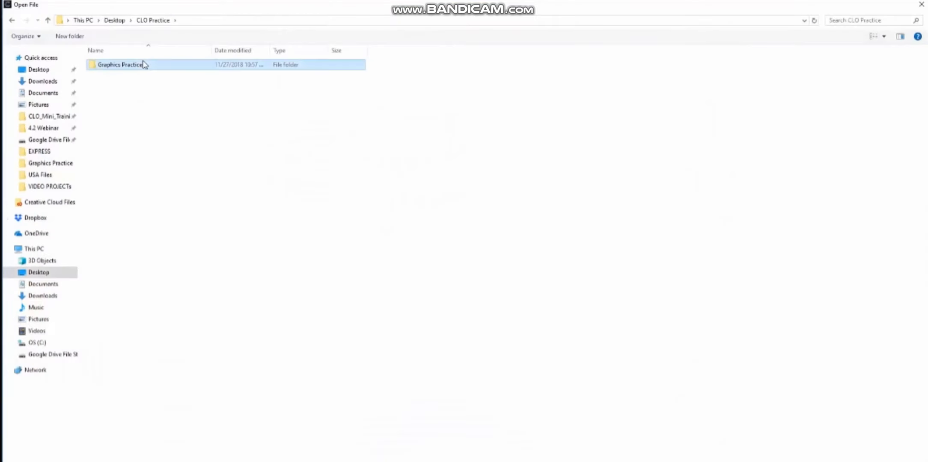
{"action": "double_click", "coordinate": [145, 65]}
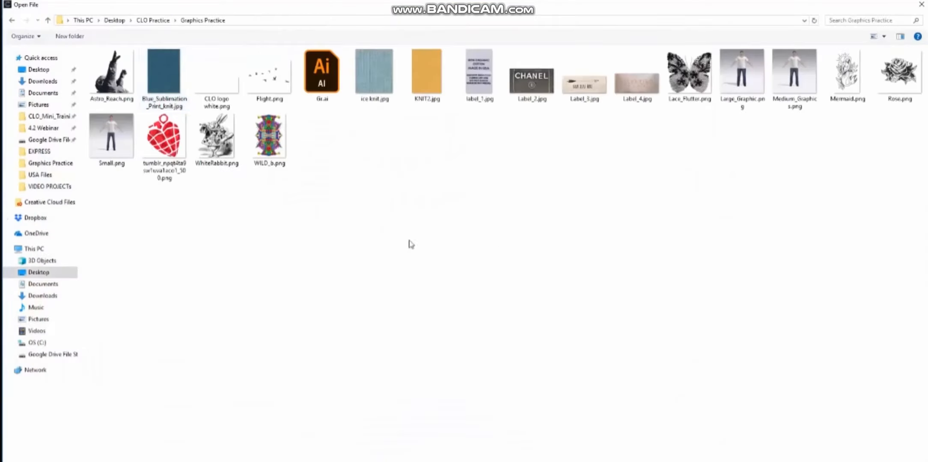
{"action": "left_click", "coordinate": [178, 149]}
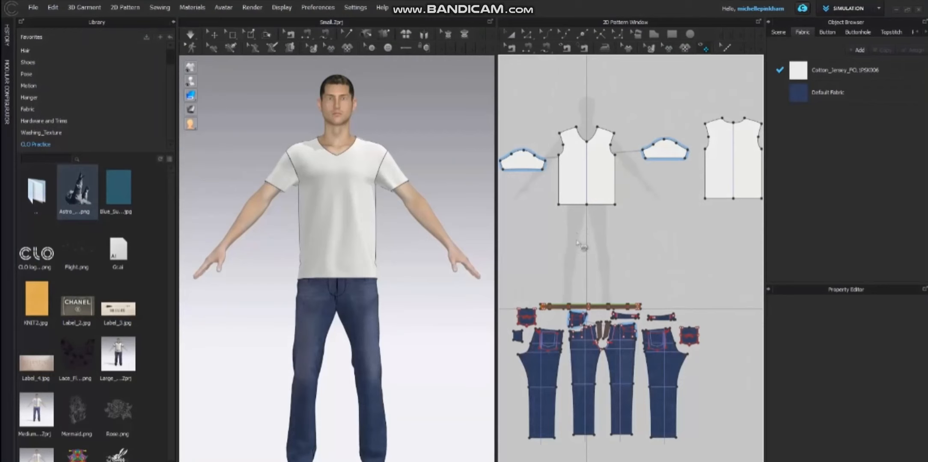
{"action": "left_click", "coordinate": [595, 177]}
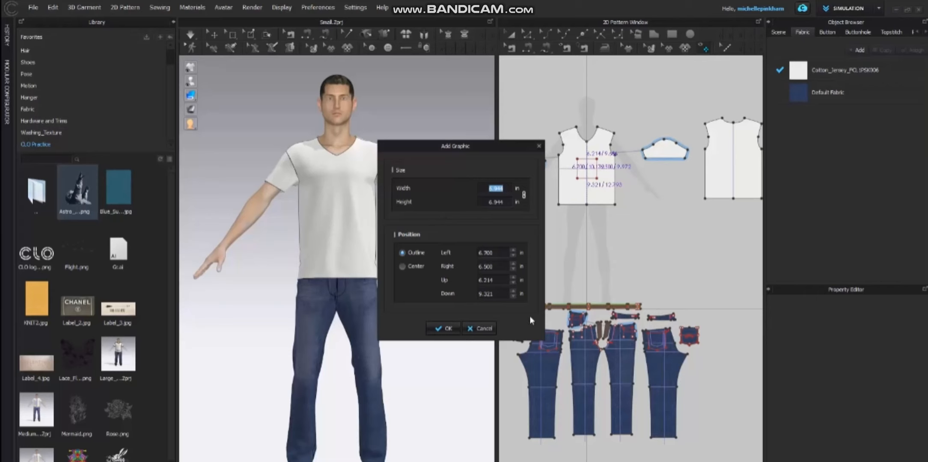
- Try placing the heart graphic 2 in from the lower outline, and set its distance from the upper outline to 5 in
{"action": "double_click", "coordinate": [503, 293]}
{"action": "type", "text": "2"}
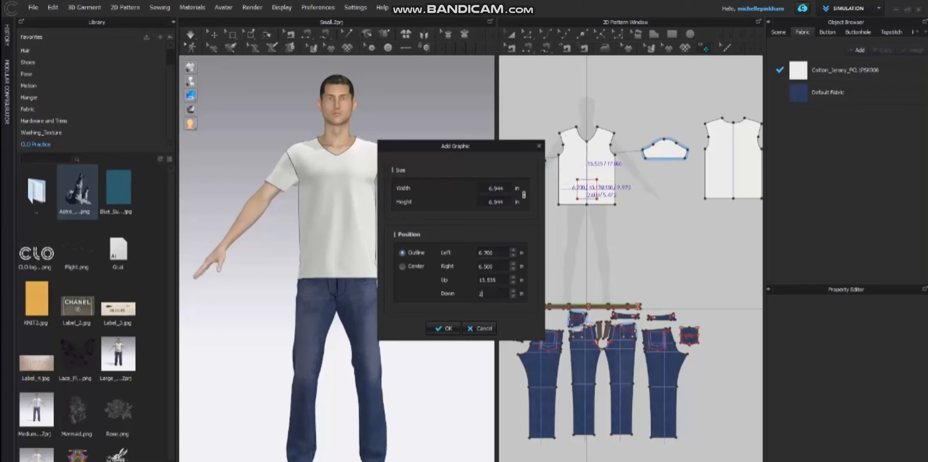
{"action": "double_click", "coordinate": [498, 280]}
{"action": "type", "text": "12"}
{"action": "double_click", "coordinate": [501, 280]}
{"action": "type", "text": "5"}
- Try placing the heart graphic 2 in from the right outline, set its left distance to 2 in, and add it
{"action": "double_click", "coordinate": [499, 266]}
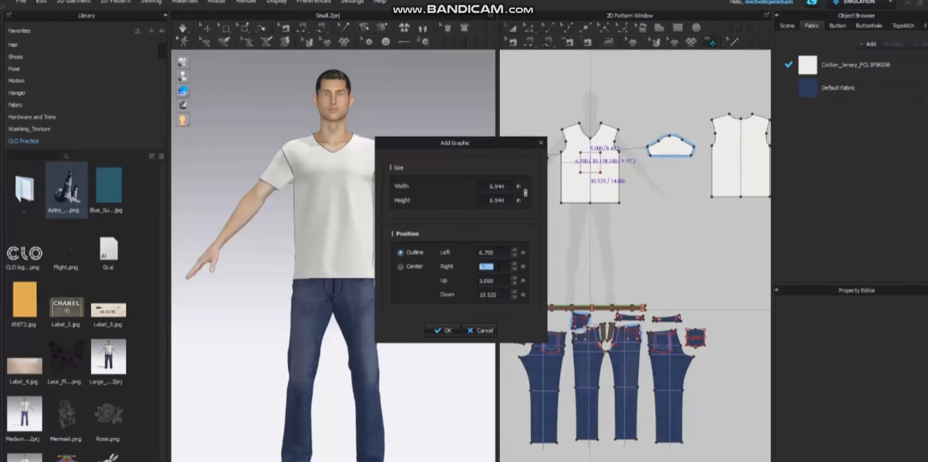
{"action": "type", "text": "2"}
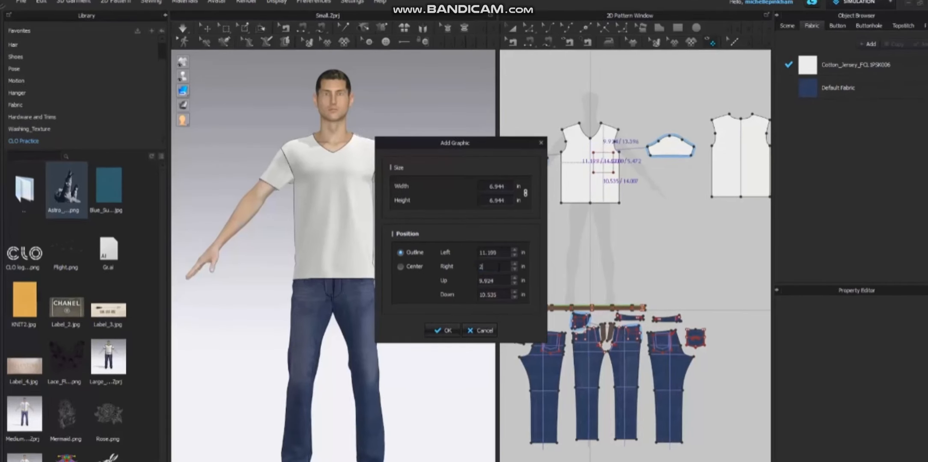
{"action": "double_click", "coordinate": [495, 256]}
{"action": "type", "text": "2"}
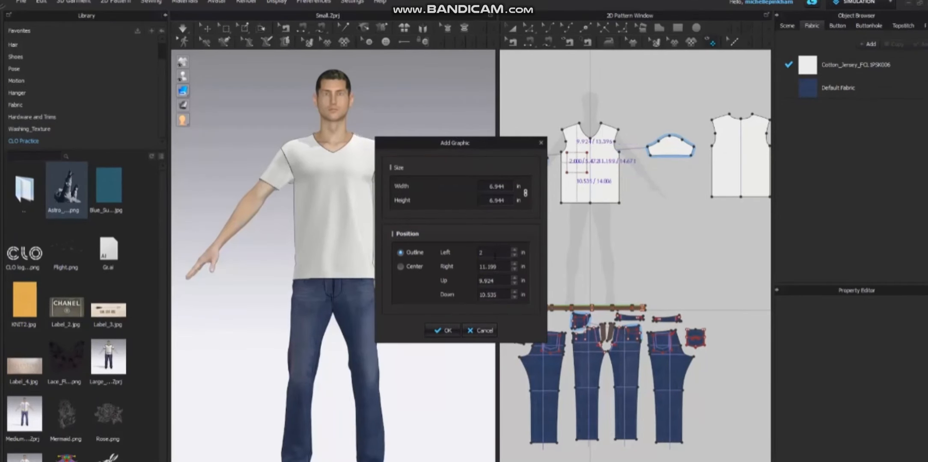
{"action": "left_click", "coordinate": [444, 332]}
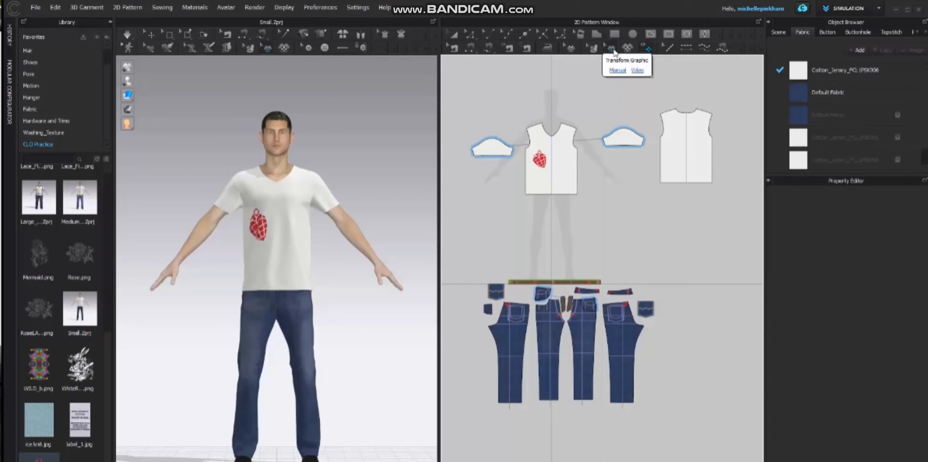
- Enlarge the heart graphic proportionally on the front pattern piece to about 8.5 in wide and high using Transform Graphic
{"action": "left_click", "coordinate": [269, 49]}
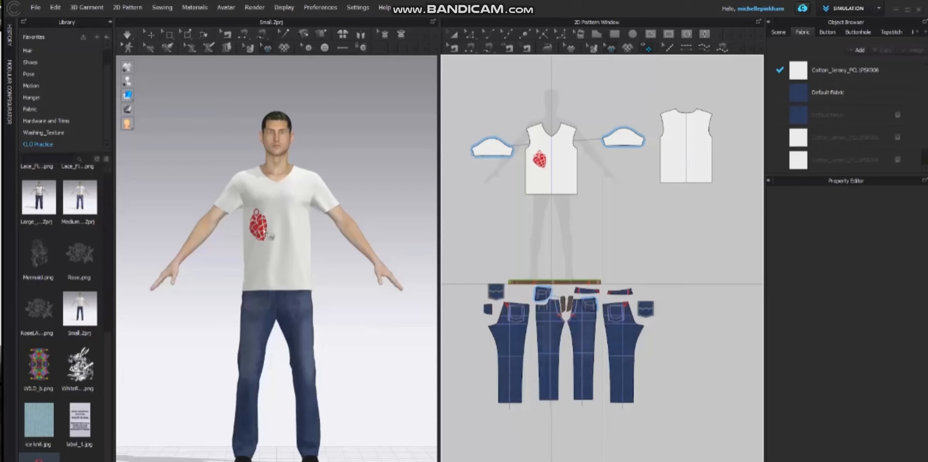
{"action": "left_click", "coordinate": [269, 234]}
{"action": "right_click_drag", "start_coordinate": [302, 251], "coordinate": [350, 256]}
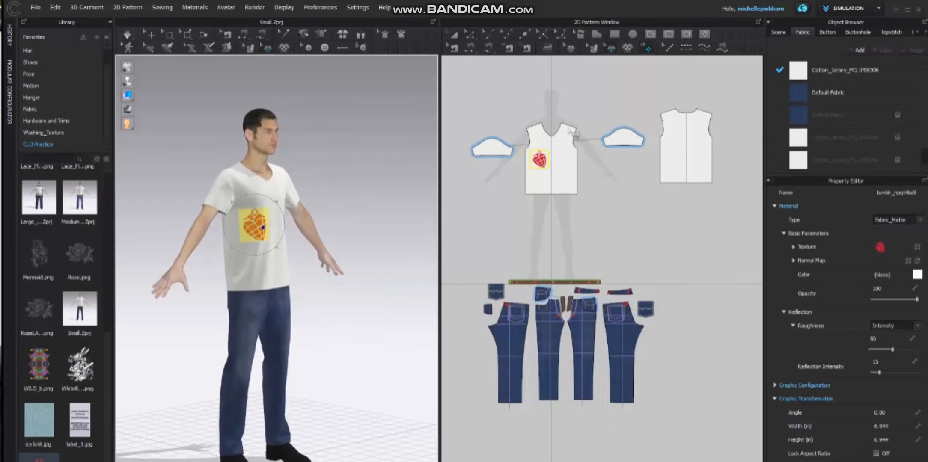
{"action": "scroll", "coordinate": [290, 217], "scroll_direction": "up", "scroll_amount": 2}
{"action": "left_click", "coordinate": [628, 219]}
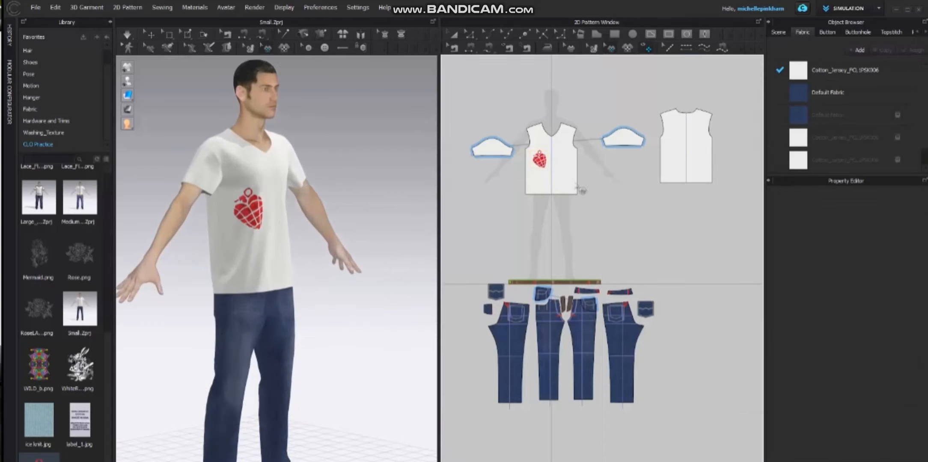
{"action": "scroll", "coordinate": [569, 185], "scroll_direction": "up", "scroll_amount": 5}
{"action": "middle_click_drag", "start_coordinate": [600, 225], "coordinate": [644, 331]}
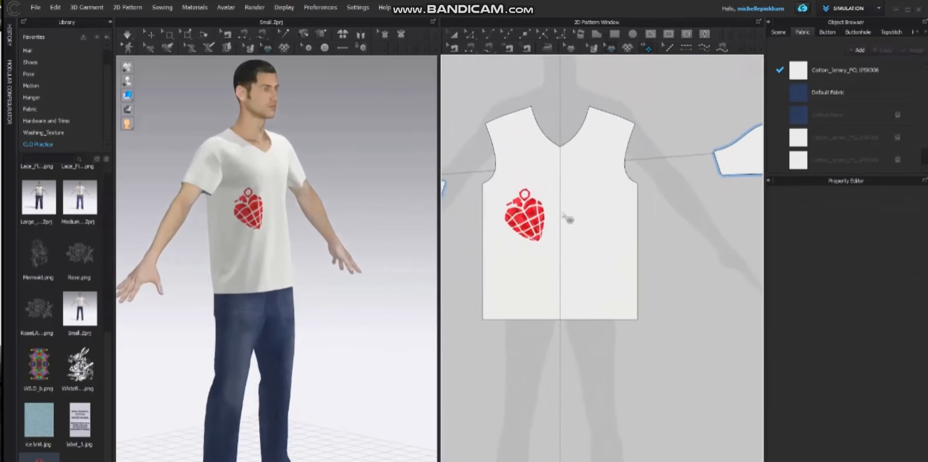
{"action": "left_click_drag", "start_coordinate": [438, 143], "coordinate": [393, 162]}
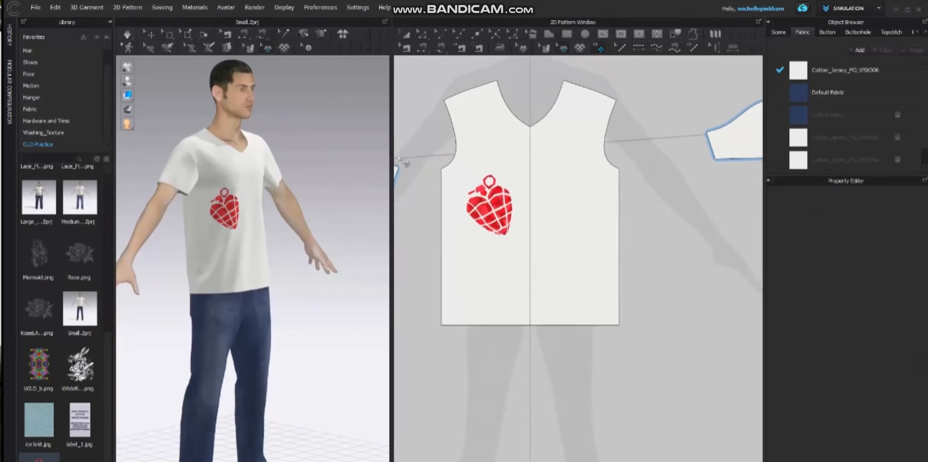
{"action": "left_click", "coordinate": [500, 210]}
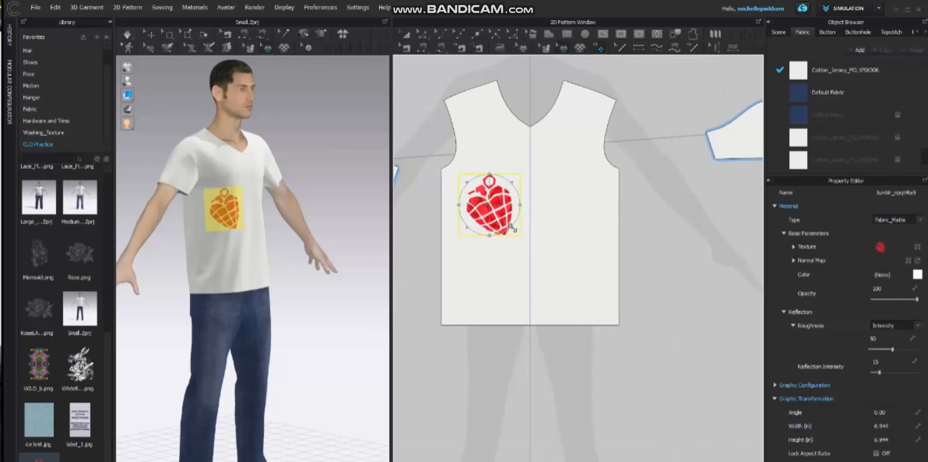
{"action": "left_click_drag", "start_coordinate": [512, 229], "coordinate": [504, 247]}
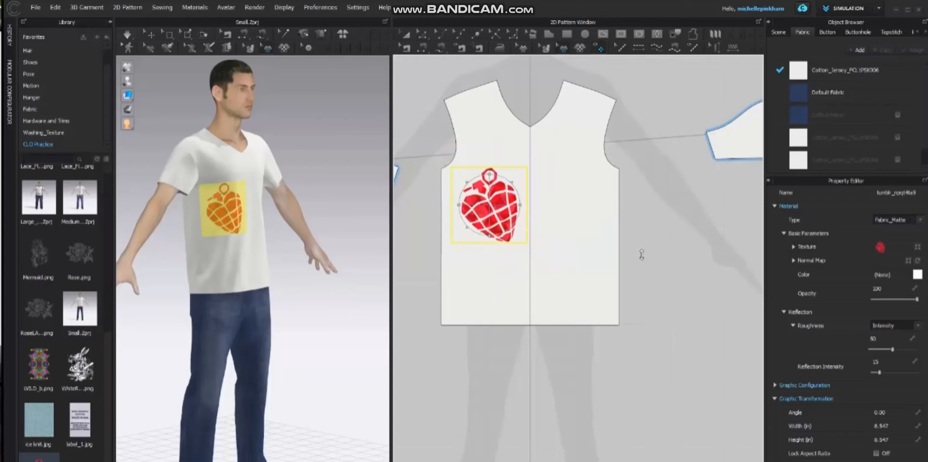
{"action": "left_click", "coordinate": [308, 187]}
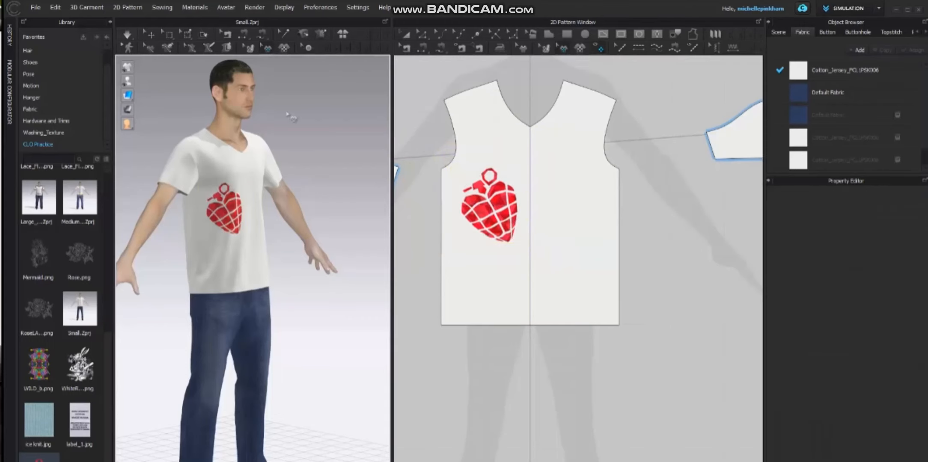
- Resize the heart graphic proportionally in the 3D window, enlarging it to about 14.4 in and reducing it to about 11.9 in wide and high
{"action": "left_click", "coordinate": [506, 234]}
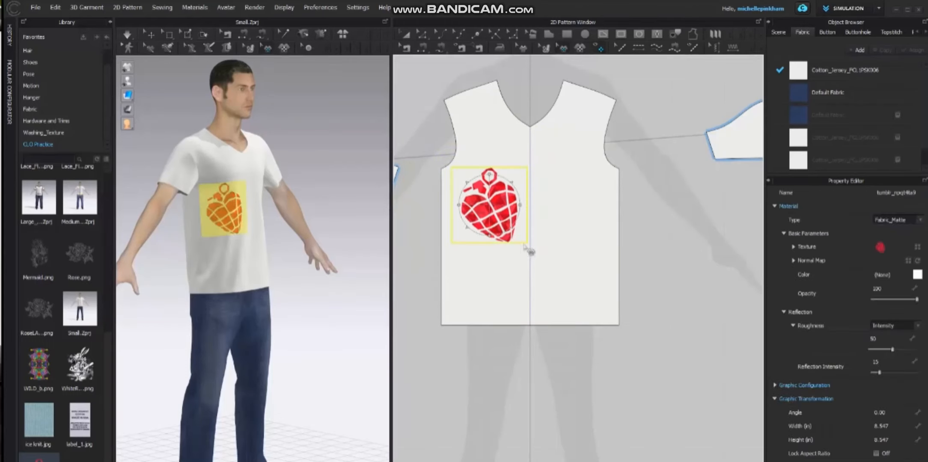
{"action": "mouse_move", "coordinate": [512, 228]}
{"action": "left_mouse_down"}
{"action": "mouse_move", "coordinate": [523, 242]}
{"action": "mouse_move", "coordinate": [514, 230]}
{"action": "left_mouse_up"}
{"action": "scroll", "coordinate": [343, 231], "scroll_direction": "up", "scroll_amount": 3}
{"action": "left_click_drag", "start_coordinate": [221, 170], "coordinate": [229, 182]}
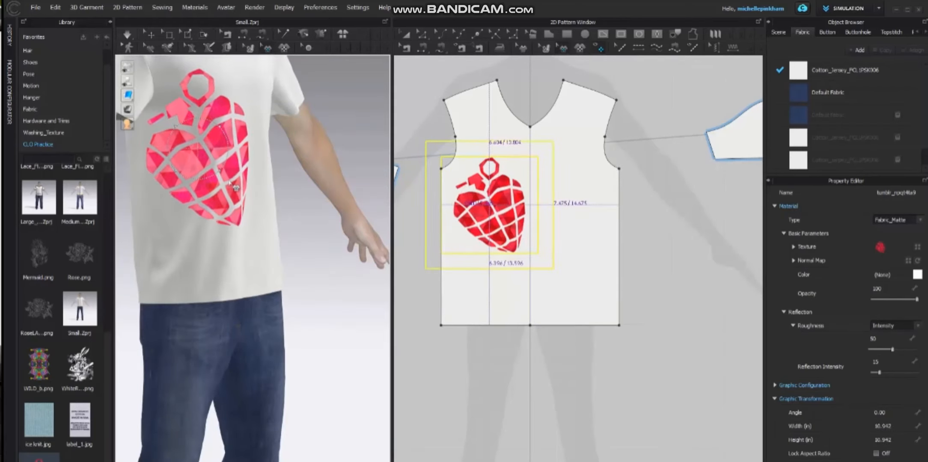
{"action": "left_click_drag", "start_coordinate": [230, 181], "coordinate": [262, 179]}
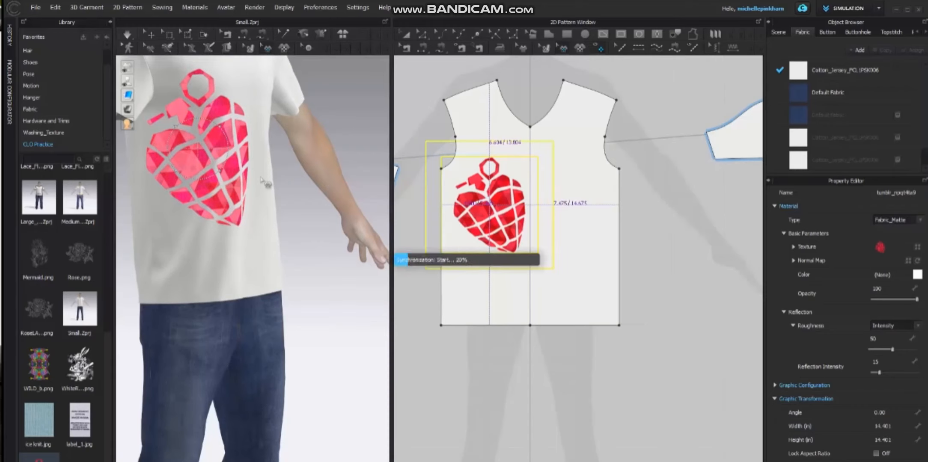
{"action": "middle_click_drag", "start_coordinate": [304, 190], "coordinate": [323, 224]}
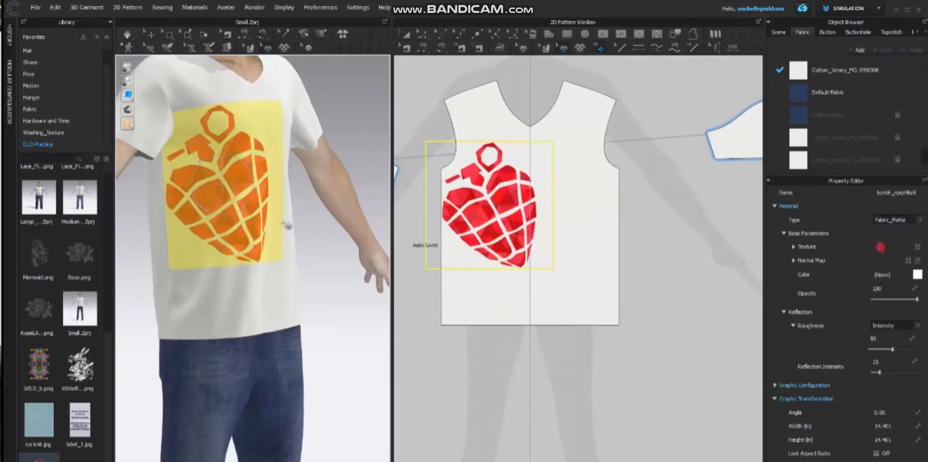
{"action": "mouse_move", "coordinate": [241, 160]}
{"action": "left_mouse_down"}
{"action": "mouse_move", "coordinate": [231, 176]}
{"action": "mouse_move", "coordinate": [240, 166]}
{"action": "left_mouse_up"}
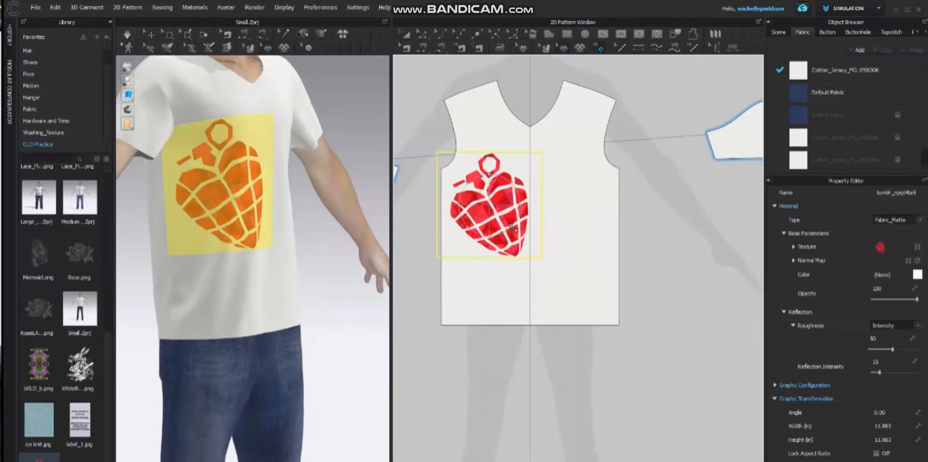
- Scale the heart graphic to 45% in width and height by entering an exact, linked percentage for the transform
{"action": "mouse_move", "coordinate": [513, 229]}
{"action": "left_mouse_down"}
{"action": "mouse_move", "coordinate": [522, 240]}
{"action": "mouse_move", "coordinate": [507, 222]}
{"action": "left_mouse_up"}
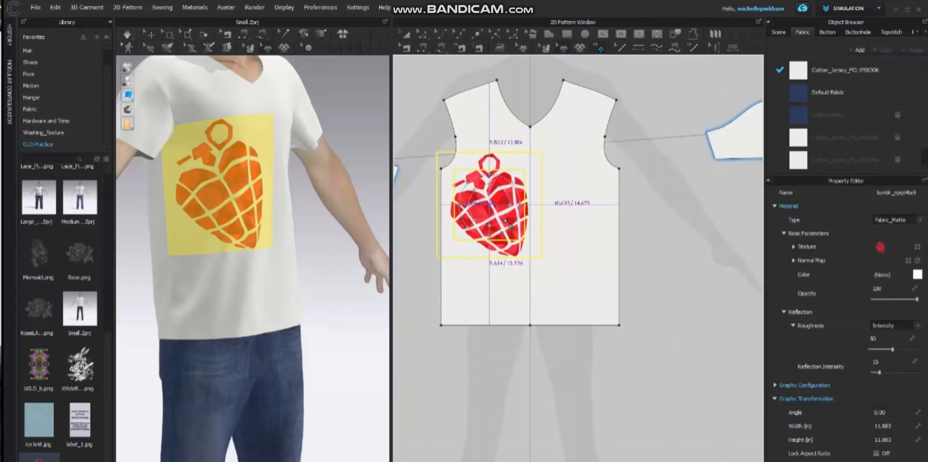
{"action": "left_click_drag", "start_coordinate": [508, 224], "coordinate": [508, 221]}
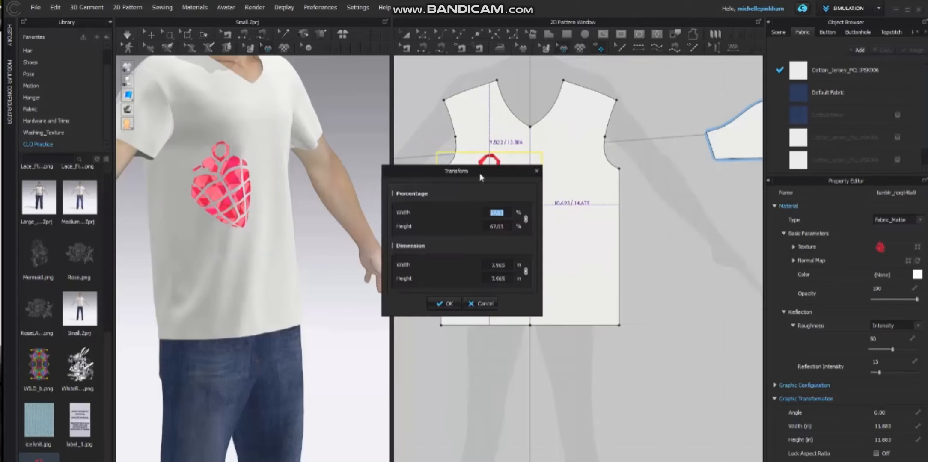
{"action": "left_click_drag", "start_coordinate": [491, 179], "coordinate": [391, 224]}
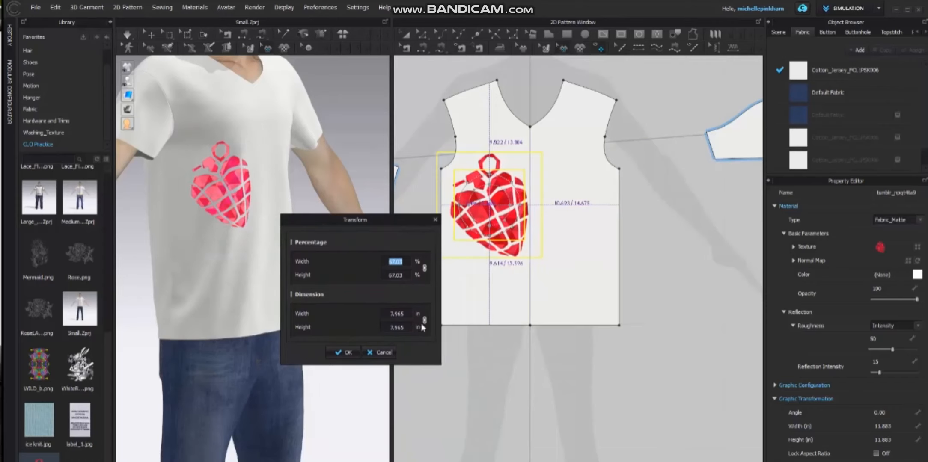
{"action": "left_click", "coordinate": [425, 269]}
{"action": "left_click_drag", "start_coordinate": [389, 276], "coordinate": [403, 276]}
{"action": "type", "text": "45"}
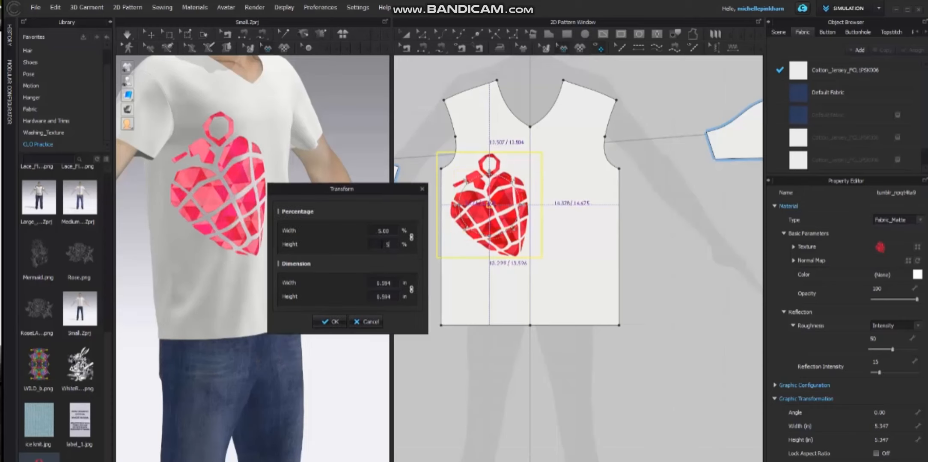
- Try transforming the heart graphic to 55% in both directions, and unlink the proportions to give it 25% height
{"action": "type", "text": "55"}
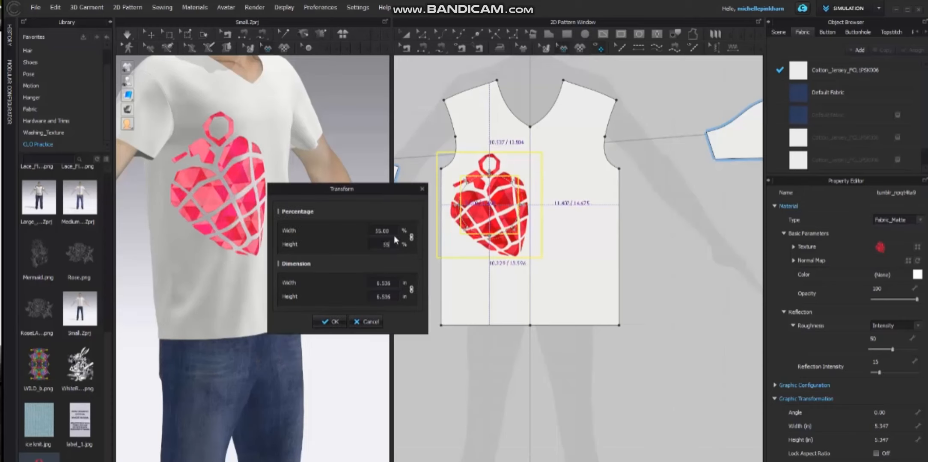
{"action": "double_click", "coordinate": [393, 285]}
{"action": "double_click", "coordinate": [387, 245]}
{"action": "type", "text": "25"}
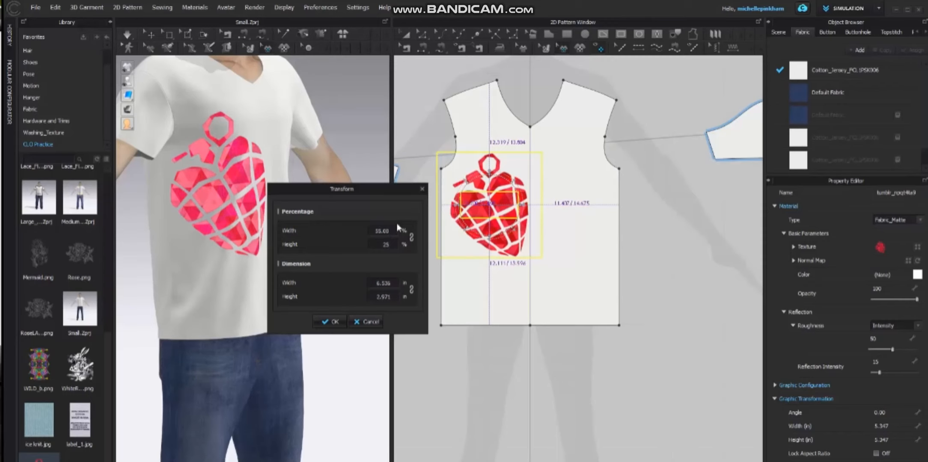
{"action": "left_click", "coordinate": [366, 322]}
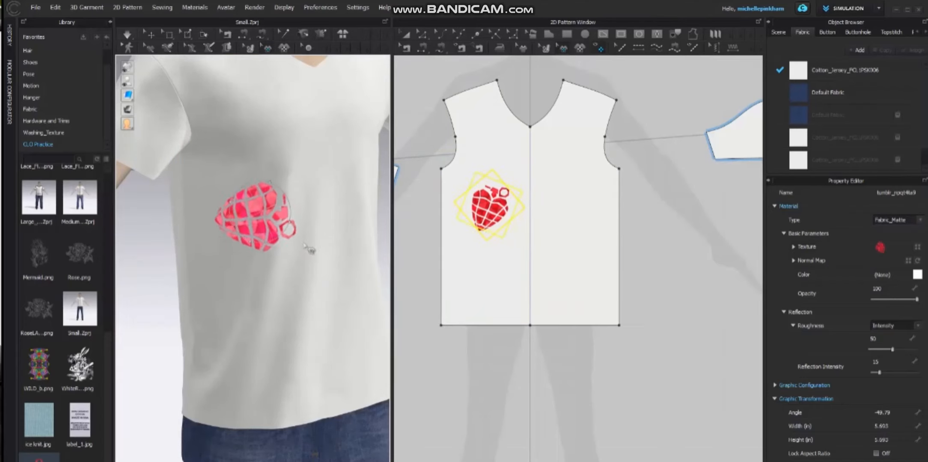
- Rotate the heart graphic freehand in the 3D window, and turn it further by an exact angle of 15°
{"action": "mouse_move", "coordinate": [307, 221]}
{"action": "left_mouse_down"}
{"action": "mouse_move", "coordinate": [233, 221]}
{"action": "mouse_move", "coordinate": [285, 189]}
{"action": "mouse_move", "coordinate": [290, 217]}
{"action": "left_mouse_up"}
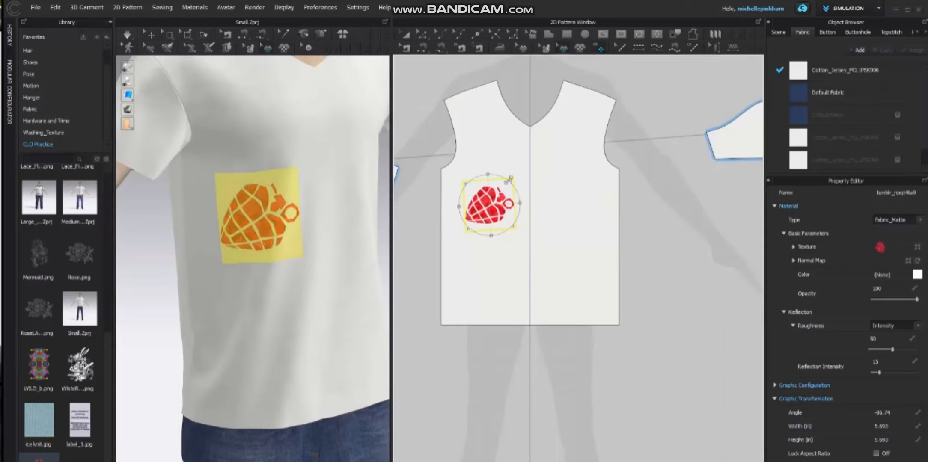
{"action": "left_click_drag", "start_coordinate": [520, 197], "coordinate": [520, 211]}
{"action": "right_click", "coordinate": [521, 212]}
{"action": "left_click", "coordinate": [491, 264]}
{"action": "left_click_drag", "start_coordinate": [521, 199], "coordinate": [669, 205]}
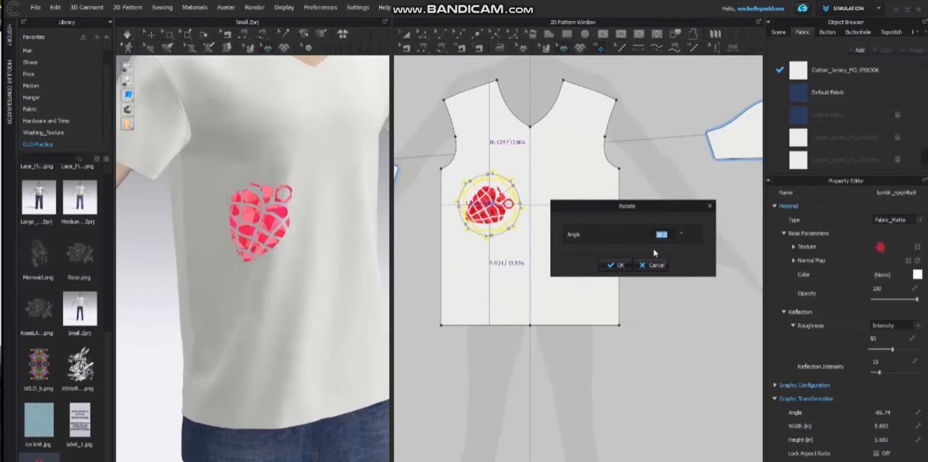
{"action": "type", "text": "15"}
{"action": "left_click", "coordinate": [617, 266]}
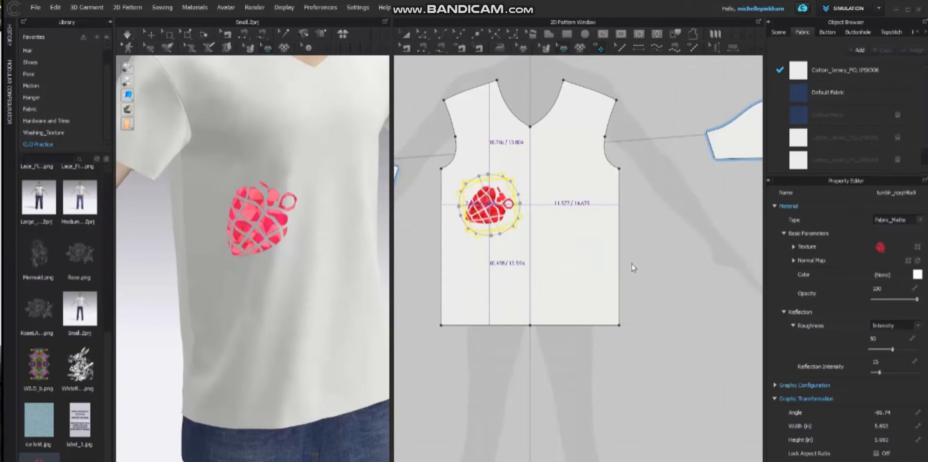
{"action": "left_click", "coordinate": [654, 262]}
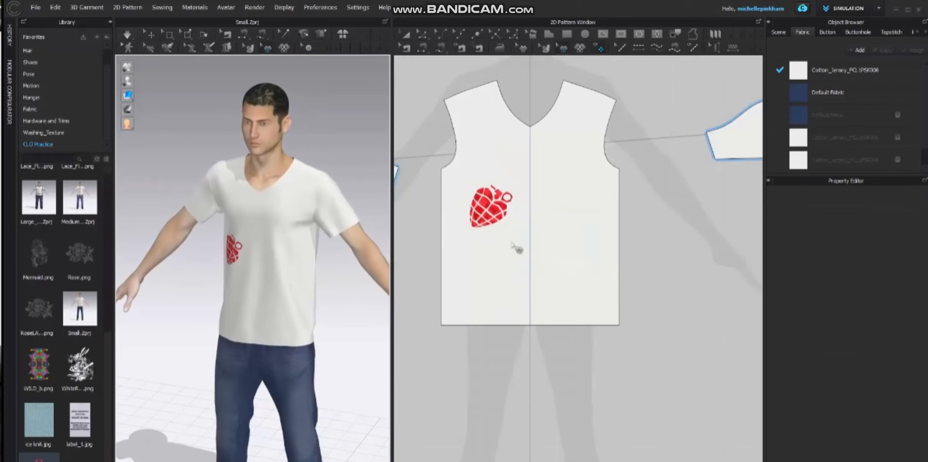
- Copy the rotated heart graphic on the front pattern piece using Transform Graphic
{"action": "scroll", "coordinate": [540, 232], "scroll_direction": "down", "scroll_amount": 4}
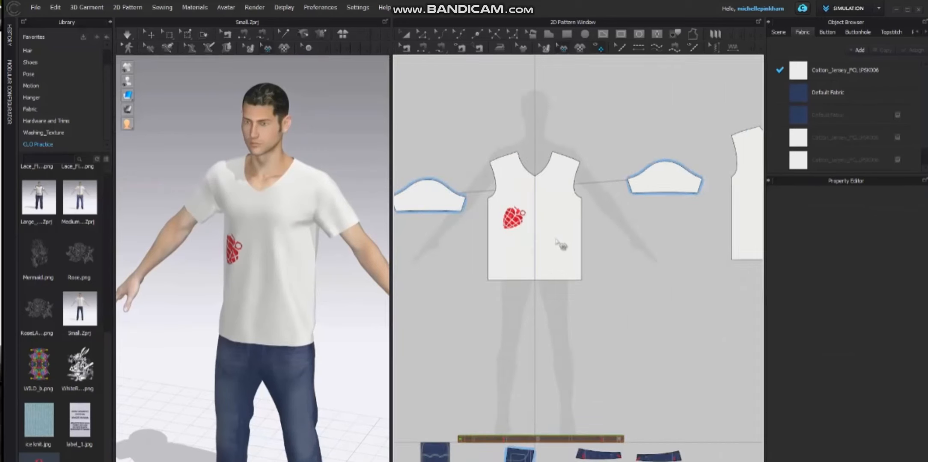
{"action": "middle_click_drag", "start_coordinate": [542, 261], "coordinate": [525, 266]}
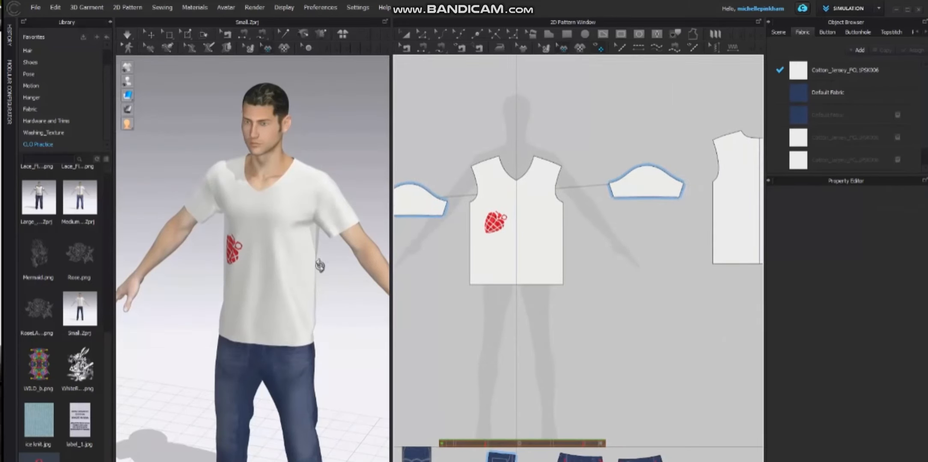
{"action": "right_click_drag", "start_coordinate": [320, 266], "coordinate": [342, 263]}
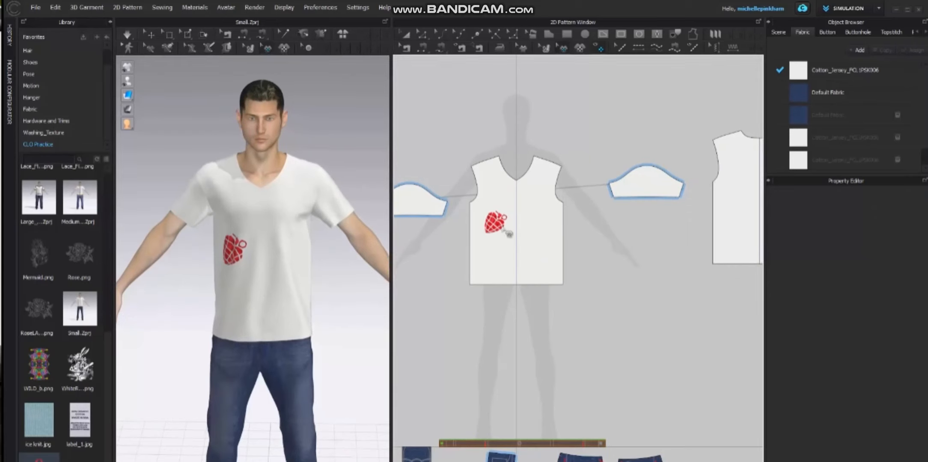
{"action": "left_click", "coordinate": [565, 50]}
{"action": "left_click", "coordinate": [497, 222]}
{"action": "right_click", "coordinate": [504, 223]}
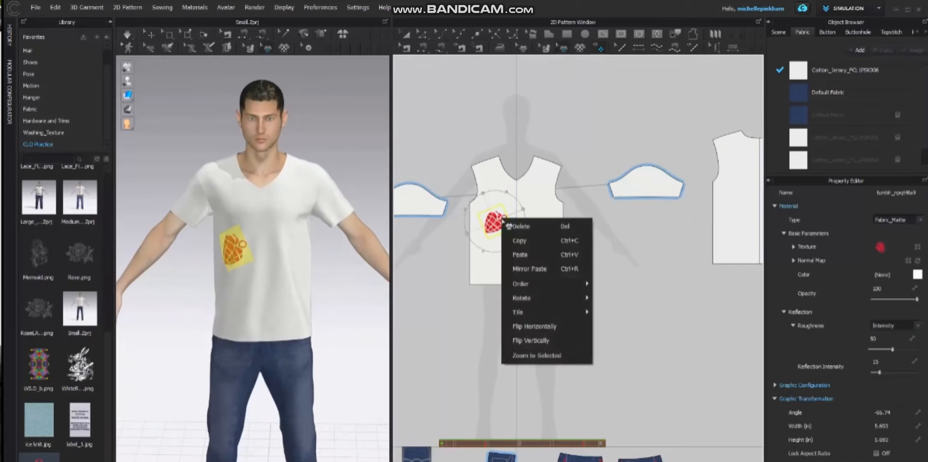
{"action": "left_click", "coordinate": [548, 241]}
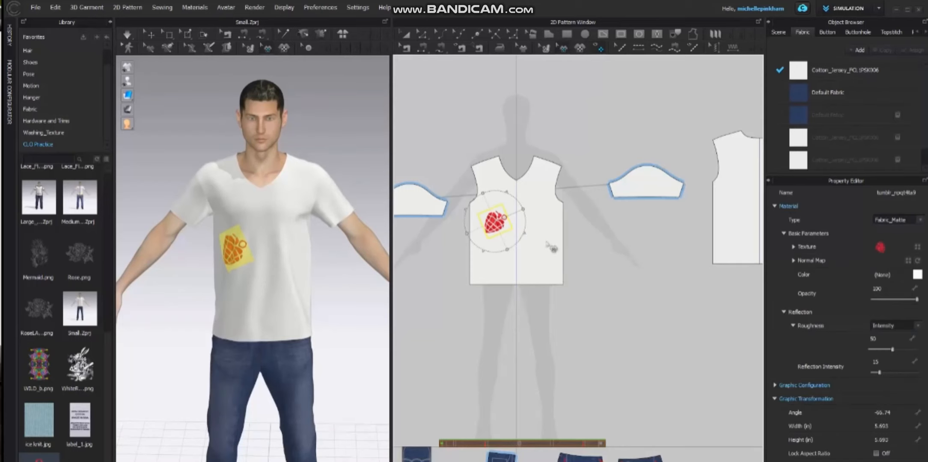
- Paste the copied heart graphic on the upper part of the back pattern piece, about 6.7 in from its left outline
{"action": "right_click", "coordinate": [507, 229]}
{"action": "left_click", "coordinate": [540, 257]}
{"action": "scroll", "coordinate": [649, 235], "scroll_direction": "down", "scroll_amount": 2}
{"action": "left_click_drag", "start_coordinate": [649, 235], "coordinate": [683, 187]}
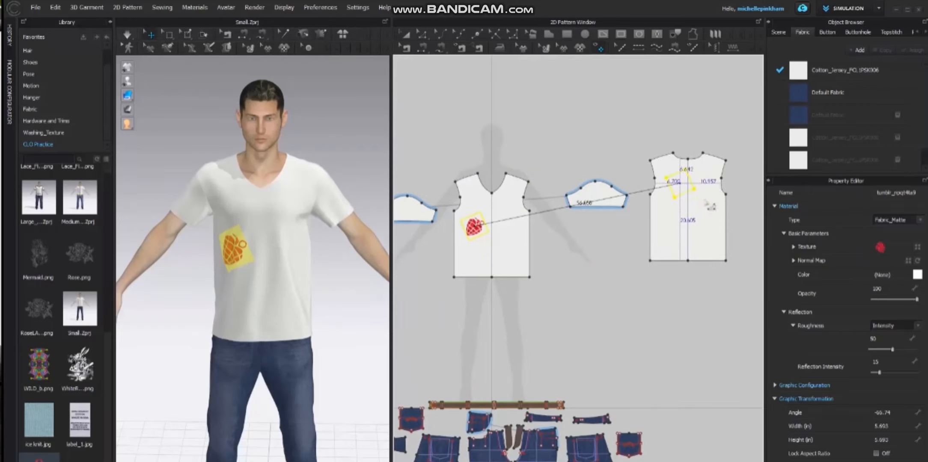
{"action": "right_click_drag", "start_coordinate": [334, 253], "coordinate": [165, 223]}
{"action": "left_click", "coordinate": [342, 182]}
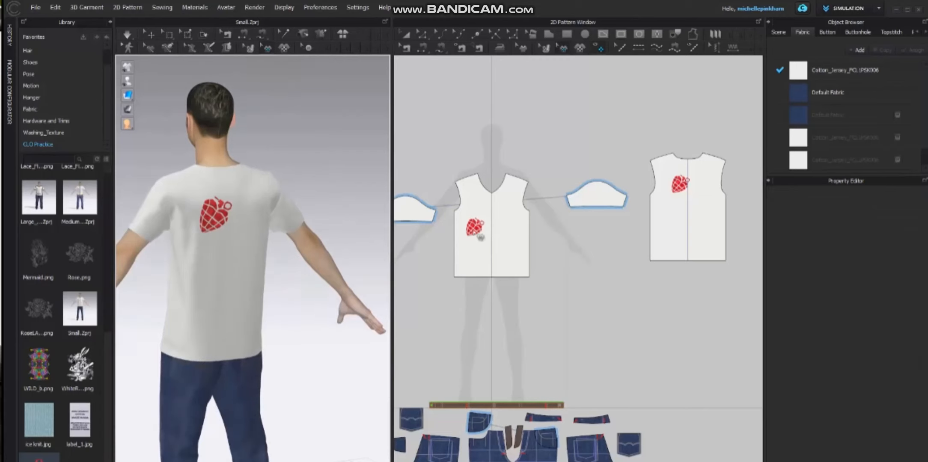
- Copy the heart graphic from the back piece and paste it on the sleeve piece between the front and back
{"action": "left_click", "coordinate": [475, 231]}
{"action": "right_click", "coordinate": [473, 229]}
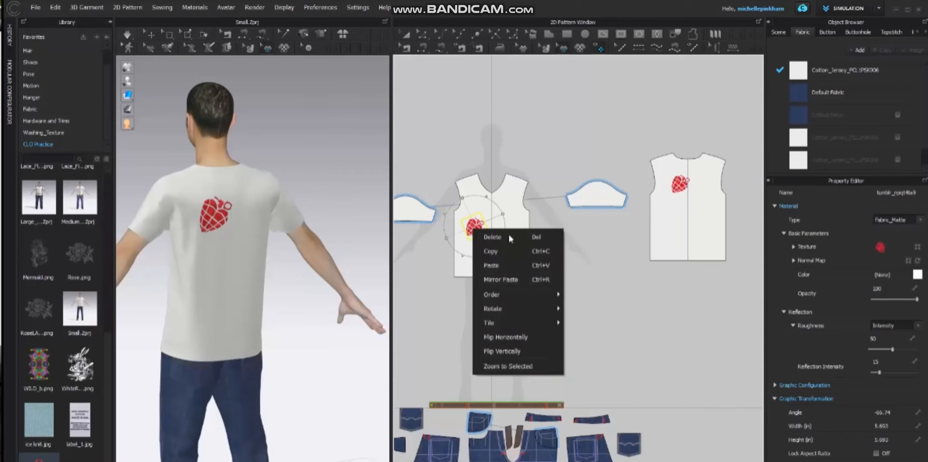
{"action": "left_click", "coordinate": [550, 265]}
{"action": "left_click", "coordinate": [680, 185]}
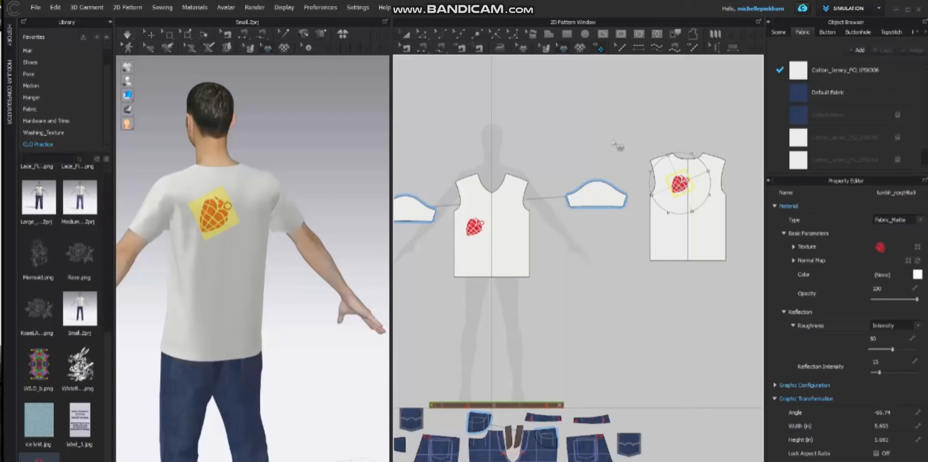
{"action": "key", "text": "z"}
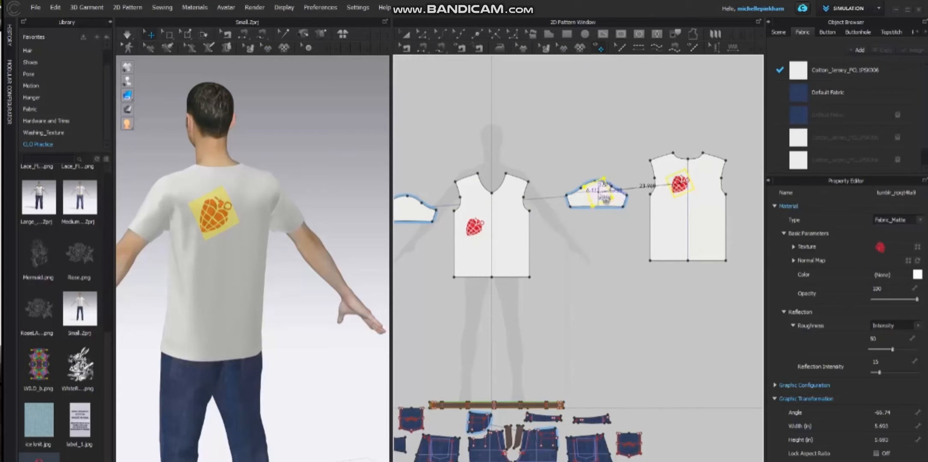
{"action": "left_click", "coordinate": [599, 196]}
{"action": "left_click", "coordinate": [591, 154]}
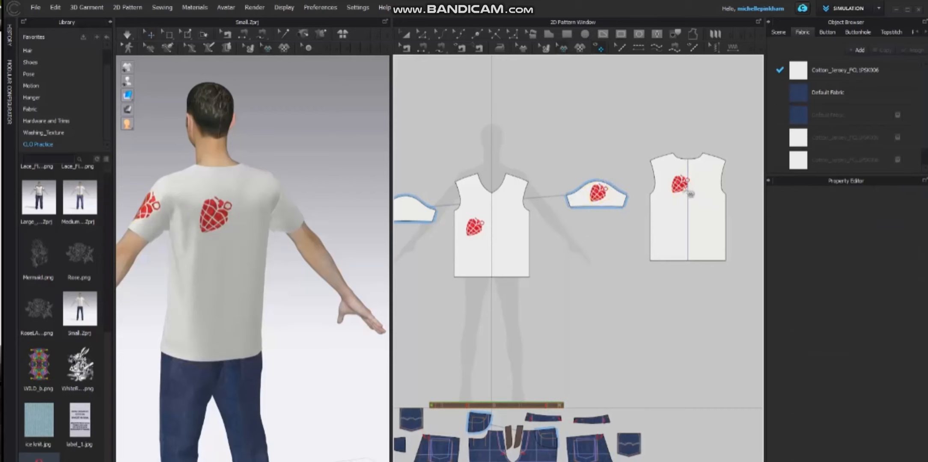
- Delete the heart graphic from the sleeve pattern piece between the front and back pieces
{"action": "left_click_drag", "start_coordinate": [681, 186], "coordinate": [510, 248]}
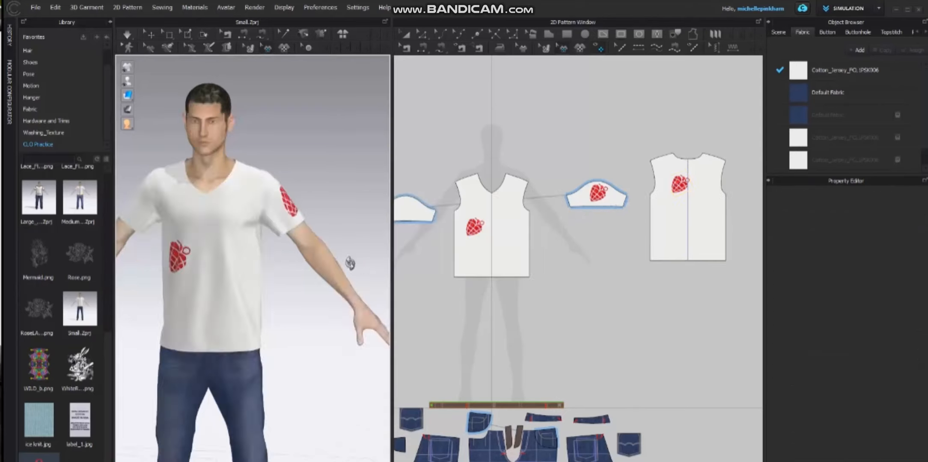
{"action": "right_click_drag", "start_coordinate": [350, 263], "coordinate": [292, 287]}
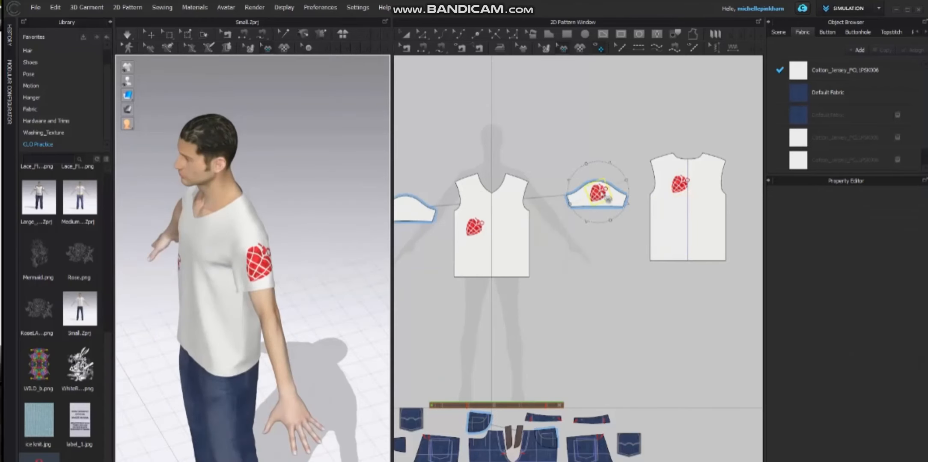
{"action": "left_click", "coordinate": [607, 198]}
{"action": "right_click", "coordinate": [601, 193]}
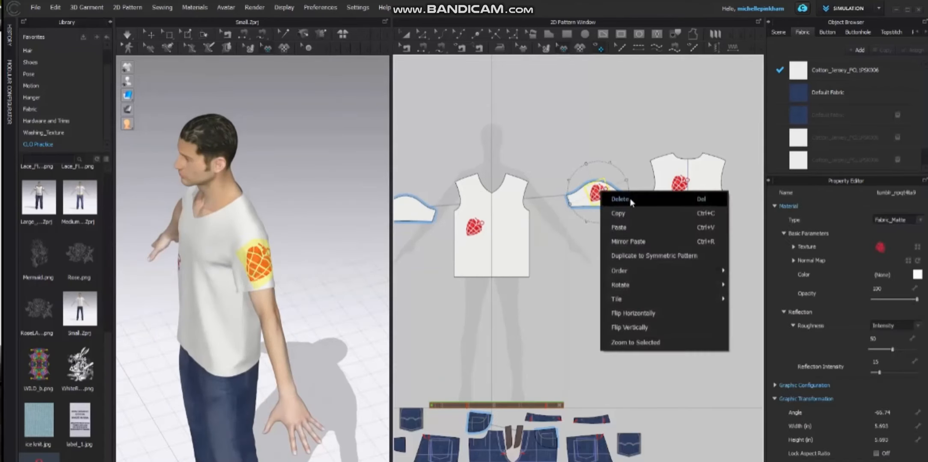
{"action": "left_click", "coordinate": [609, 123]}
{"action": "left_click", "coordinate": [607, 193]}
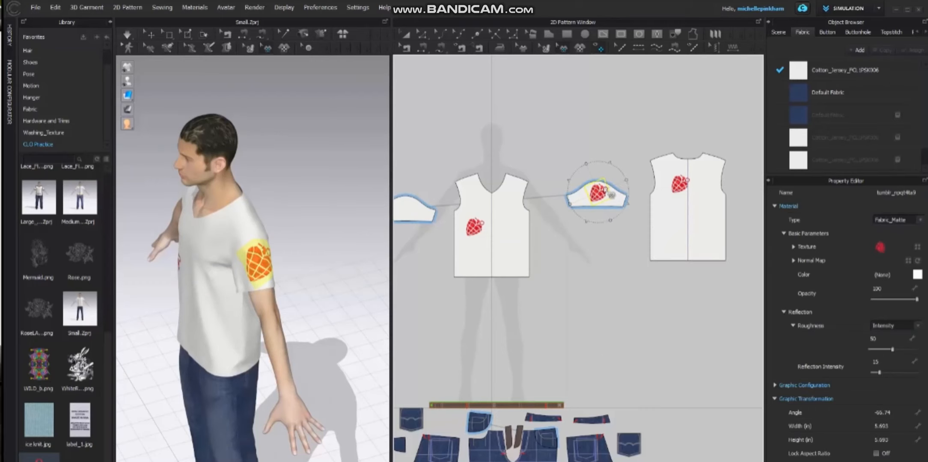
{"action": "key", "text": "Delete"}
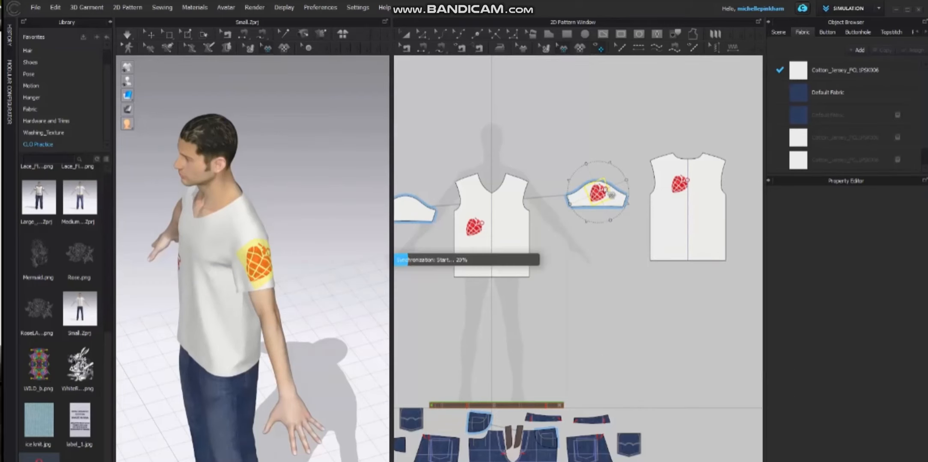
- Add the label_1.jpg graphic at the centre of the back pattern piece, about 0.09 in below the neckline, keeping its default size
{"action": "right_click_drag", "start_coordinate": [312, 257], "coordinate": [394, 216]}
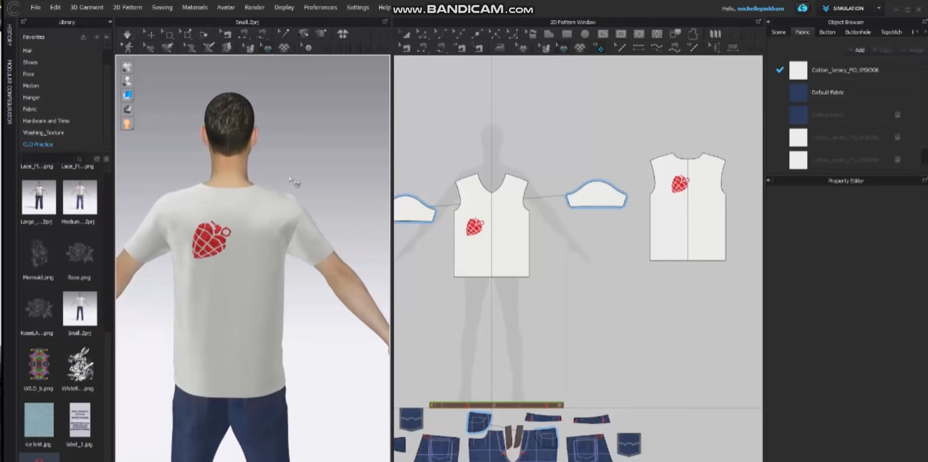
{"action": "scroll", "coordinate": [74, 305], "scroll_direction": "up", "scroll_amount": 5}
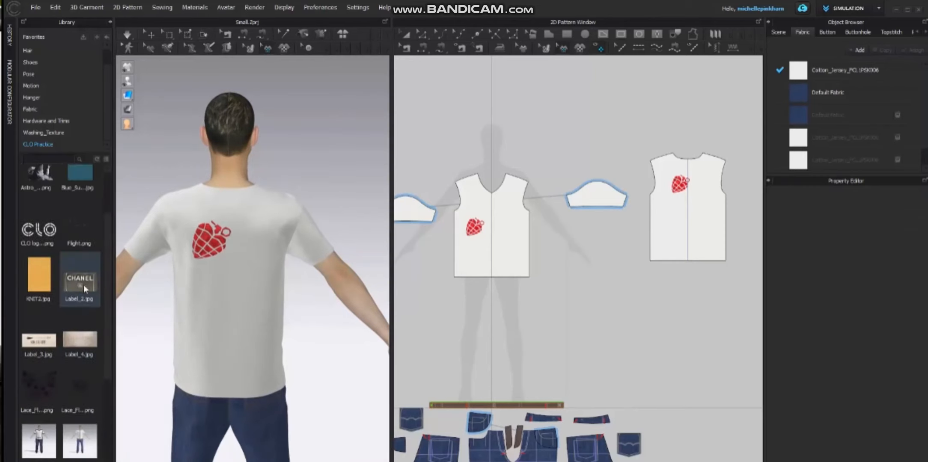
{"action": "scroll", "coordinate": [79, 300], "scroll_direction": "down", "scroll_amount": 5}
{"action": "mouse_move", "coordinate": [79, 432]}
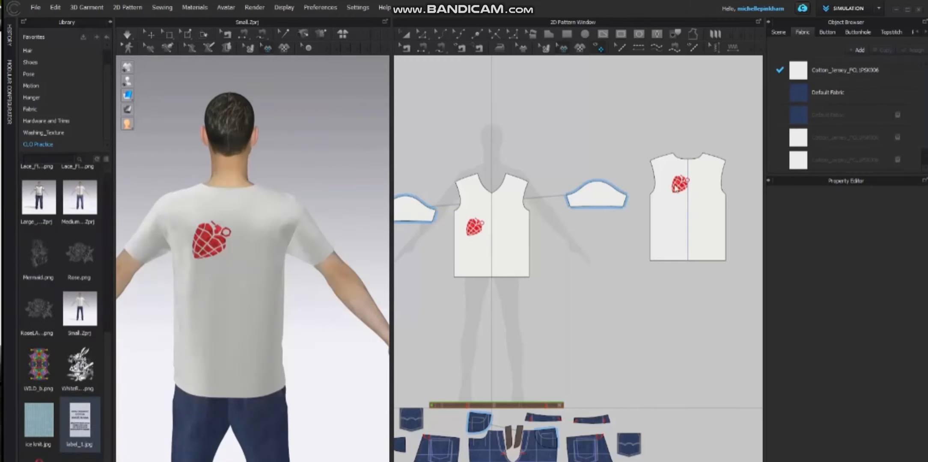
{"action": "scroll", "coordinate": [645, 160], "scroll_direction": "up", "scroll_amount": 6}
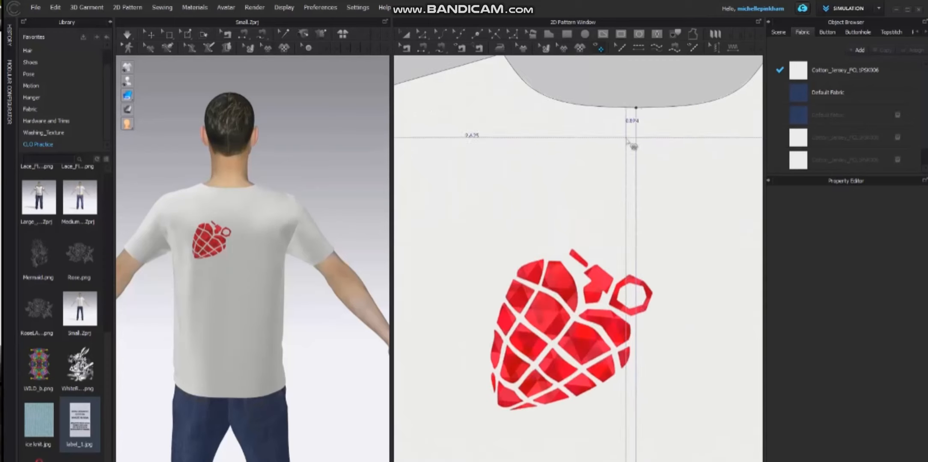
{"action": "left_click", "coordinate": [638, 148]}
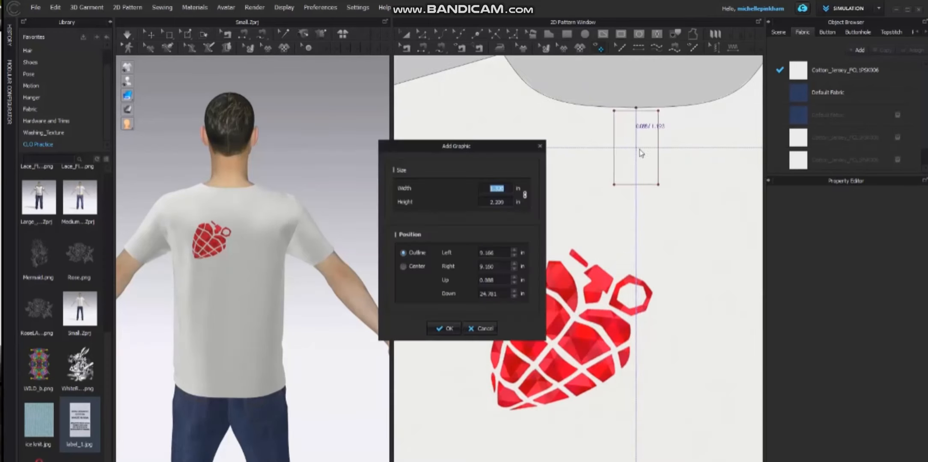
{"action": "left_click", "coordinate": [450, 330]}
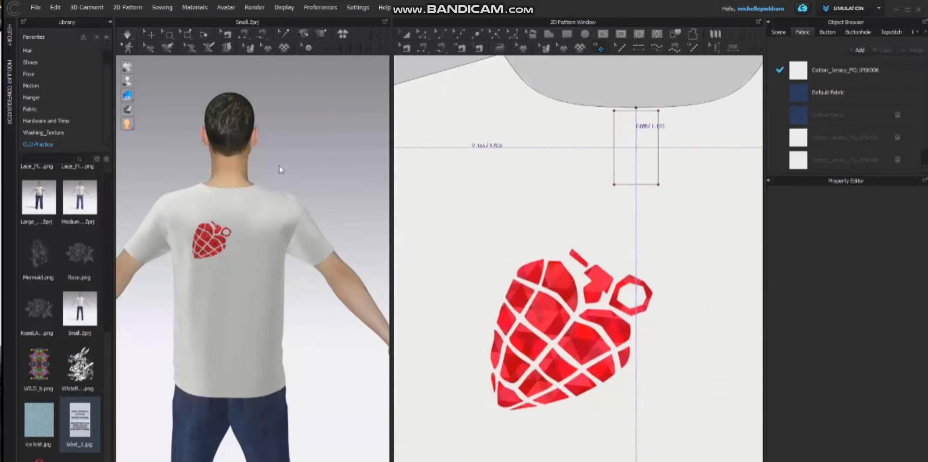
- Hide the avatar and switch the garment's 3D surface display style to view the inside of the back neck behind the label
{"action": "scroll", "coordinate": [284, 172], "scroll_direction": "up", "scroll_amount": 8}
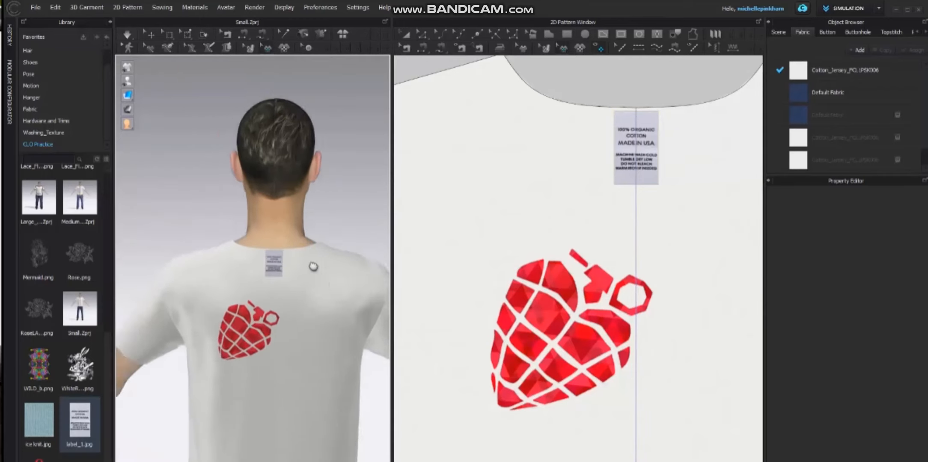
{"action": "scroll", "coordinate": [237, 250], "scroll_direction": "up", "scroll_amount": 2}
{"action": "middle_click_drag", "start_coordinate": [238, 247], "coordinate": [295, 264]}
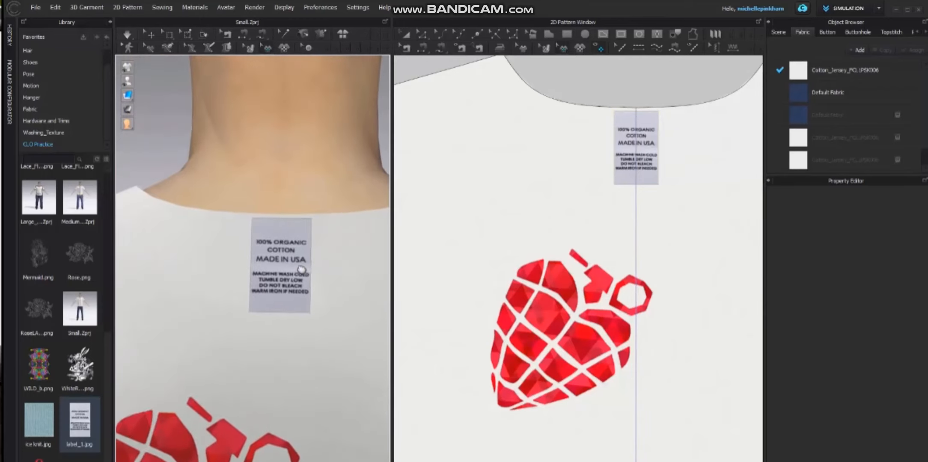
{"action": "scroll", "coordinate": [214, 150], "scroll_direction": "down", "scroll_amount": 1}
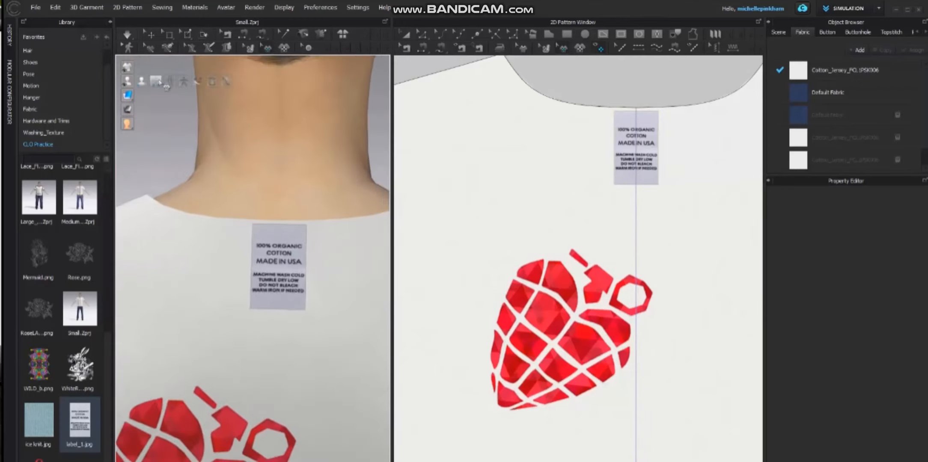
{"action": "left_click", "coordinate": [142, 82]}
{"action": "right_click_drag", "start_coordinate": [353, 265], "coordinate": [252, 303]}
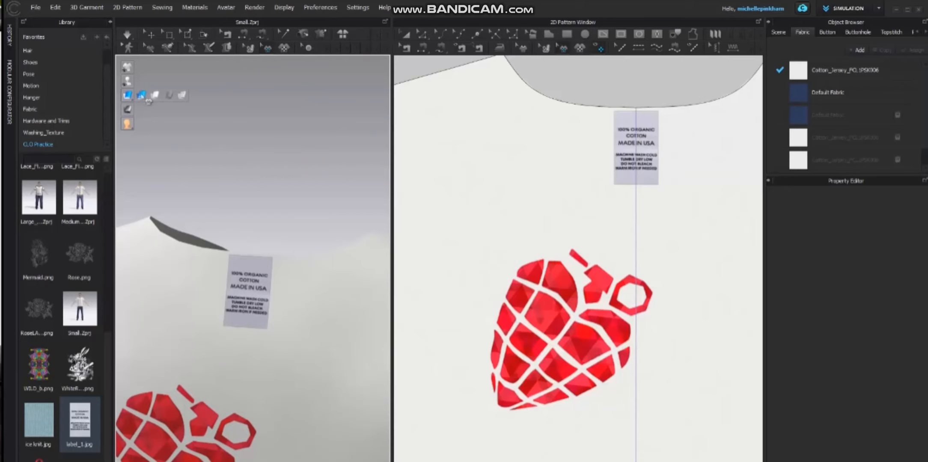
{"action": "left_click", "coordinate": [147, 99]}
{"action": "right_click_drag", "start_coordinate": [334, 208], "coordinate": [166, 219]}
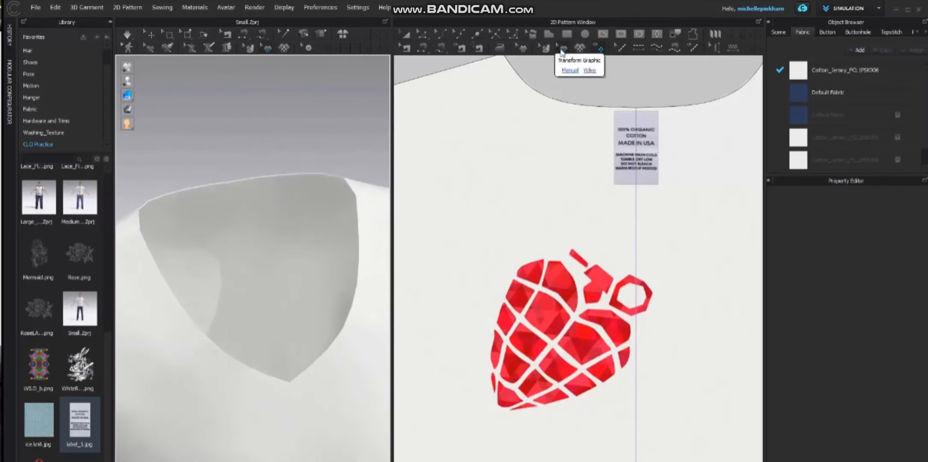
- Select the label graphic on the back piece with Transform Graphic and expand its Graphic Configuration settings
{"action": "left_click", "coordinate": [561, 48]}
{"action": "left_click", "coordinate": [652, 151]}
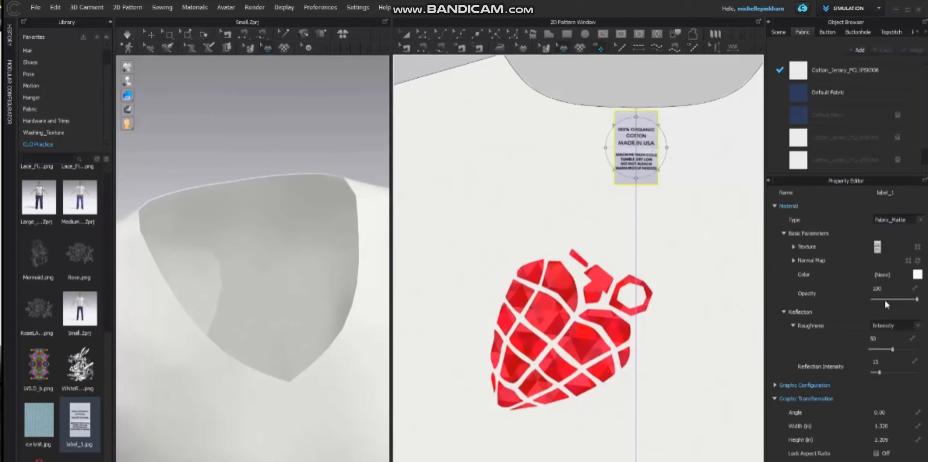
{"action": "left_click", "coordinate": [775, 399]}
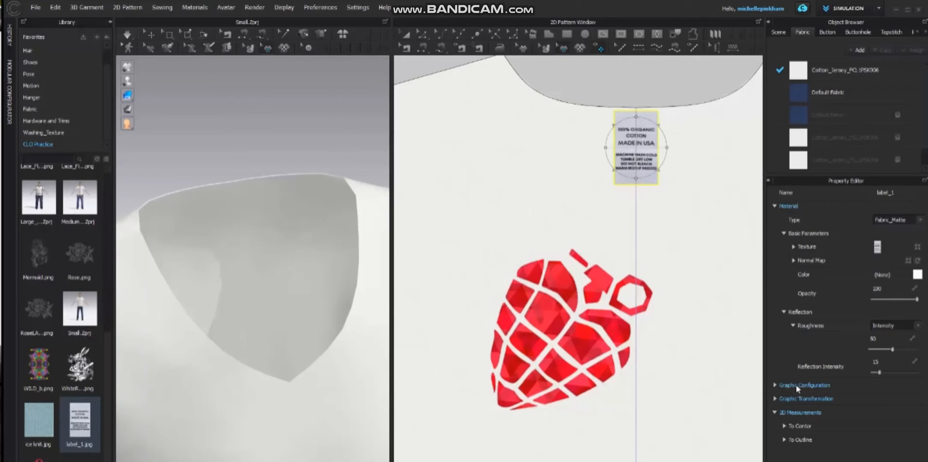
{"action": "left_click", "coordinate": [775, 385]}
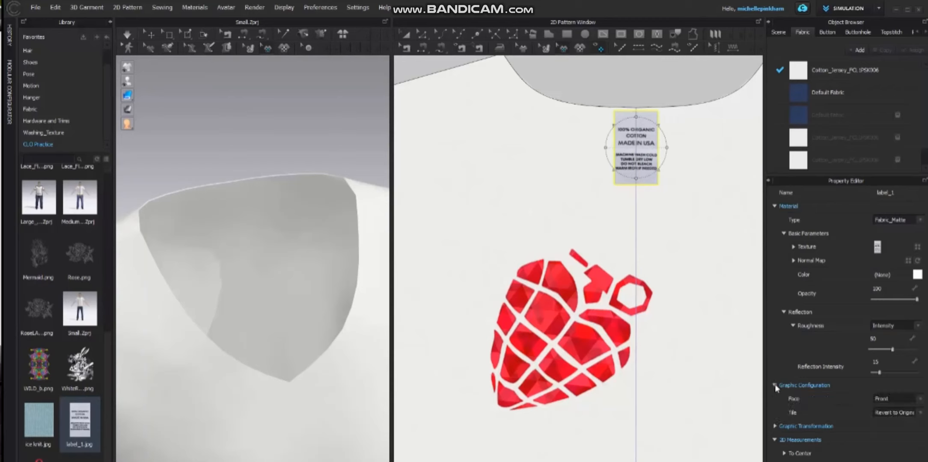